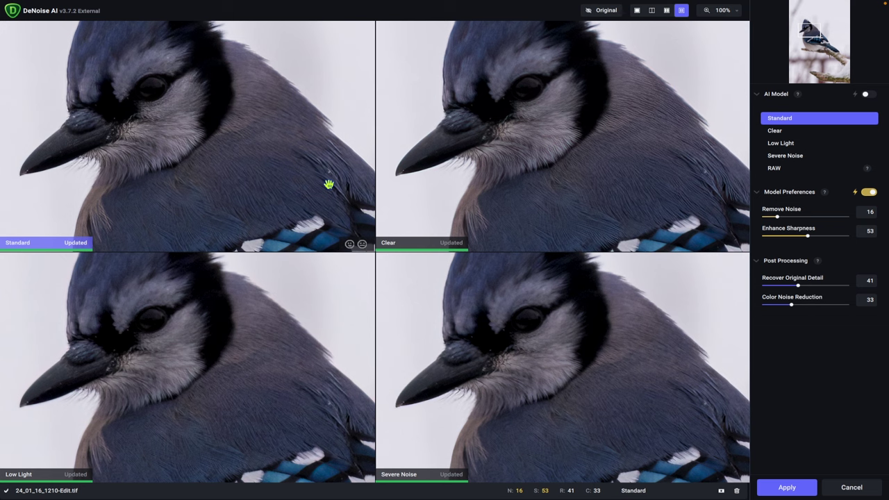
Step: Denoise the blue jay photo with the Standard AI model, keeping the automatically recommended model preferences
click(171, 133)
click(869, 194)
click(870, 195)
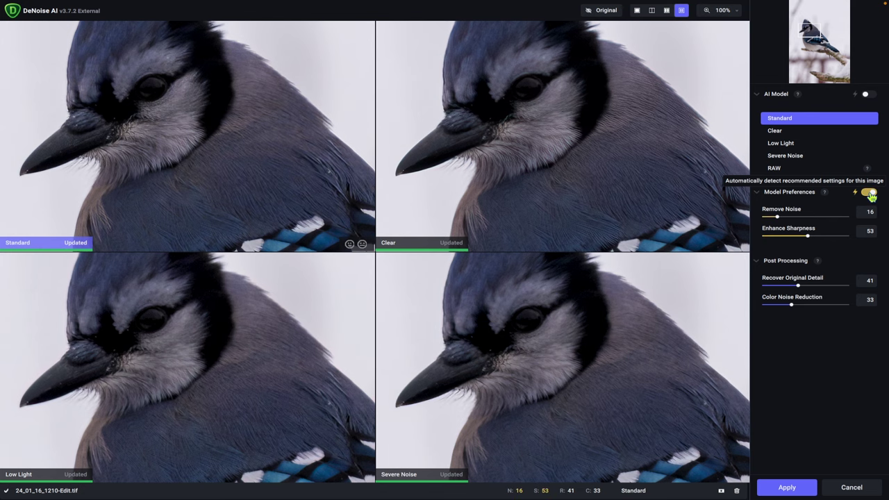
click(785, 489)
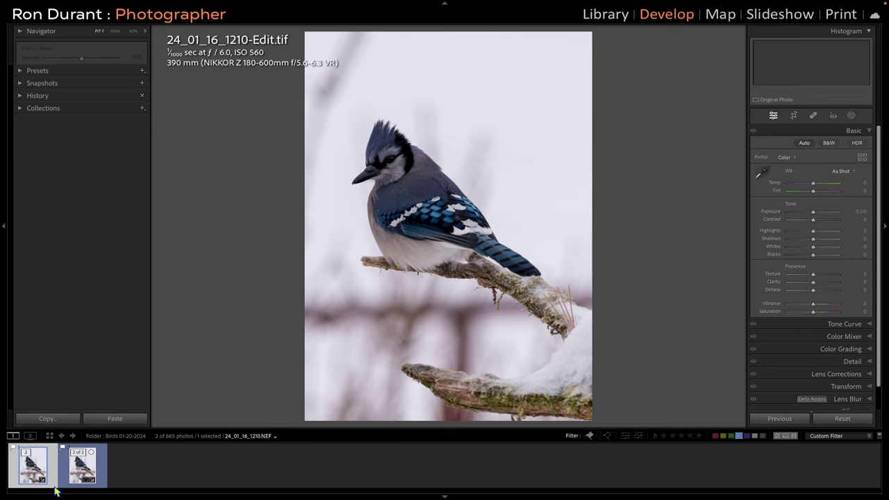
Step: Compare the denoised TIFF with the original NEF at 100%, examining the bird's wing, body and head feathers
click(420, 226)
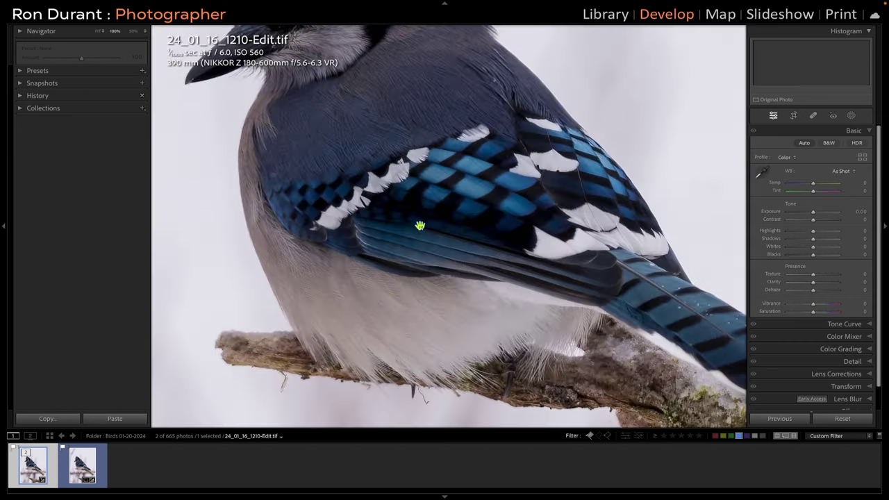
click(87, 472)
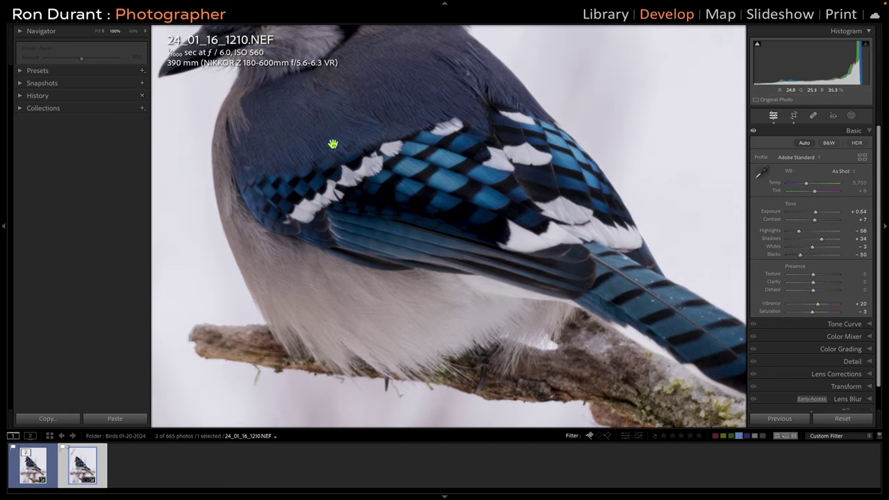
click(40, 461)
drag(445, 111, 354, 184)
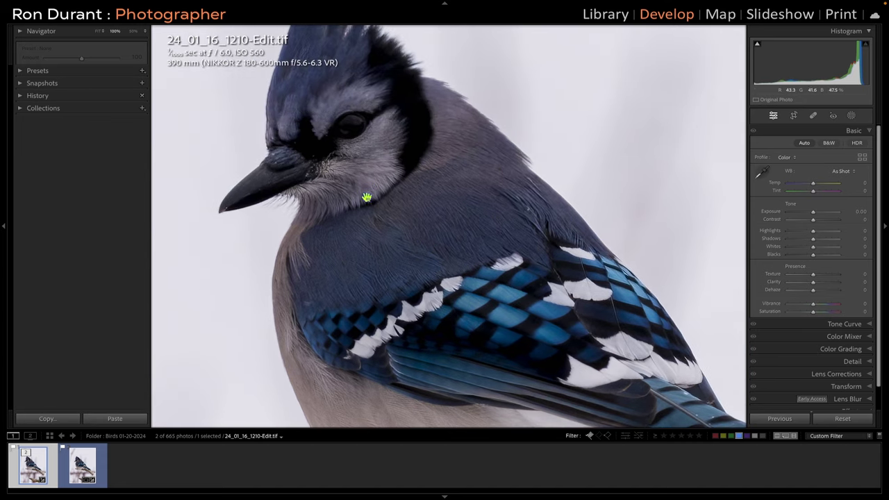
click(87, 475)
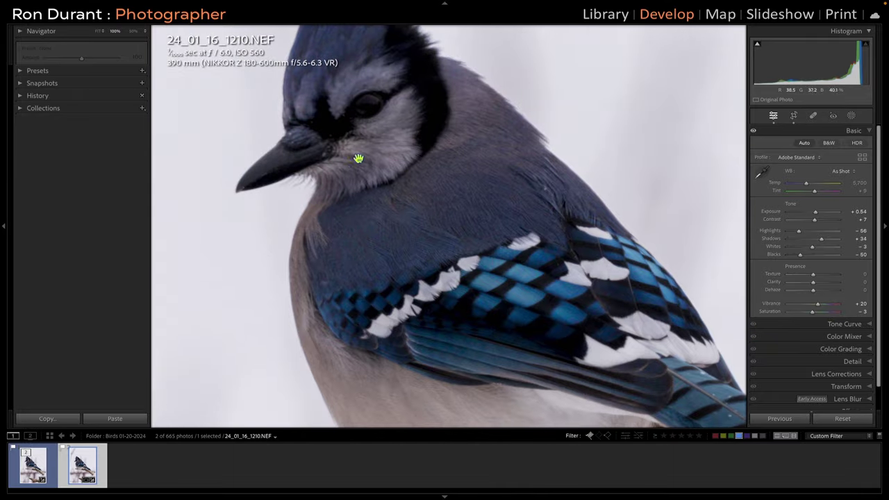
click(31, 475)
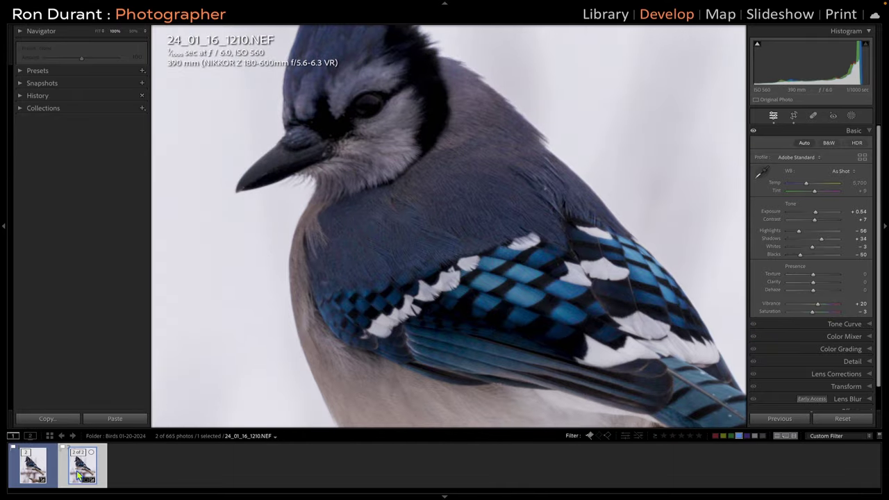
click(397, 255)
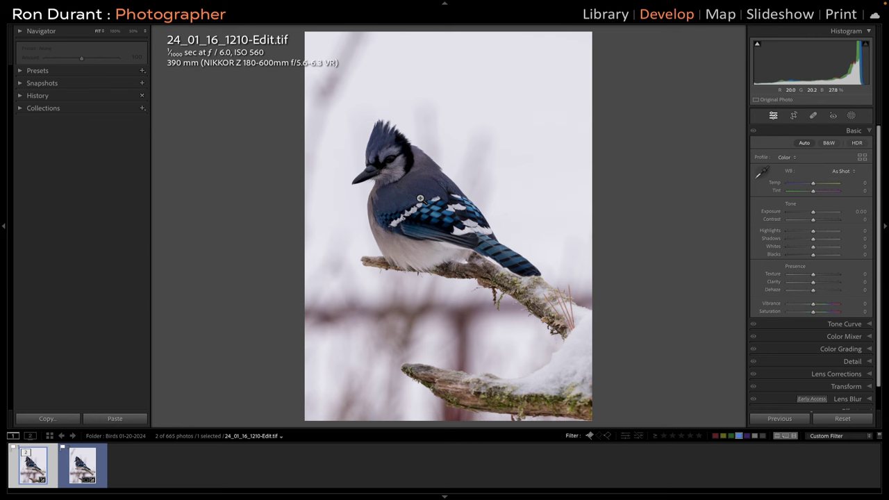
Step: Open a copy of 24_01_16_1210-Edit.tif with Lightroom adjustments in Topaz Sharpen AI
right_click(425, 203)
mouse_move(468, 282)
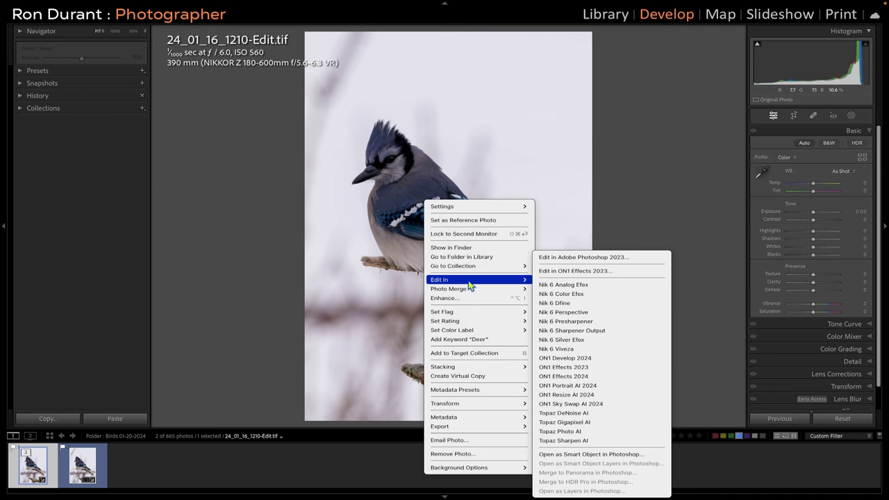
click(560, 440)
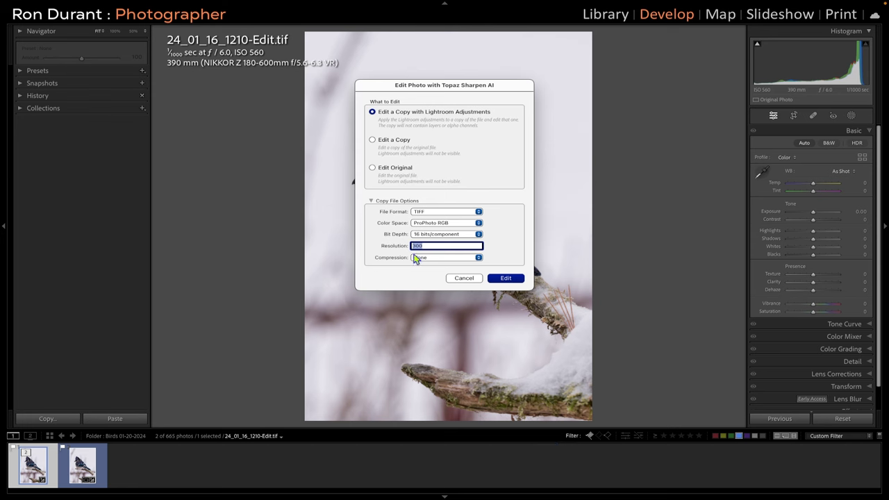
click(506, 278)
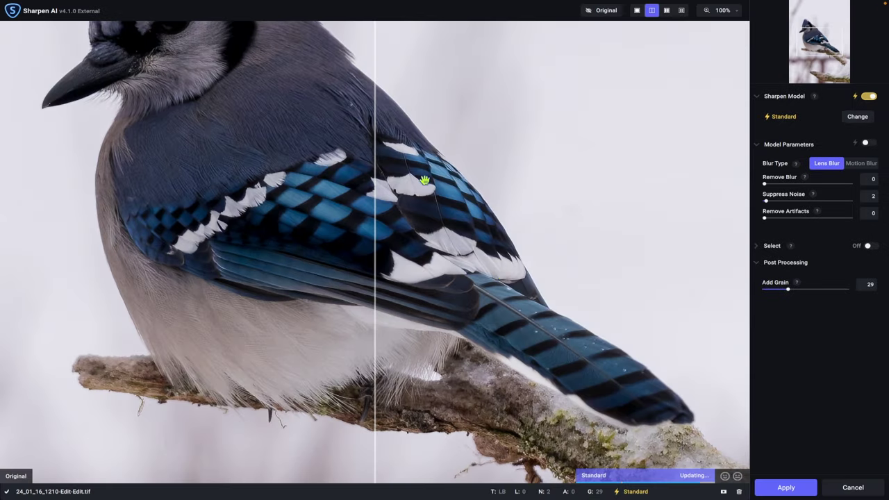
Step: Examine the Standard sharpening preview against the original on the bird's head and body, then on a wider view
drag(375, 167, 104, 177)
drag(188, 199, 288, 292)
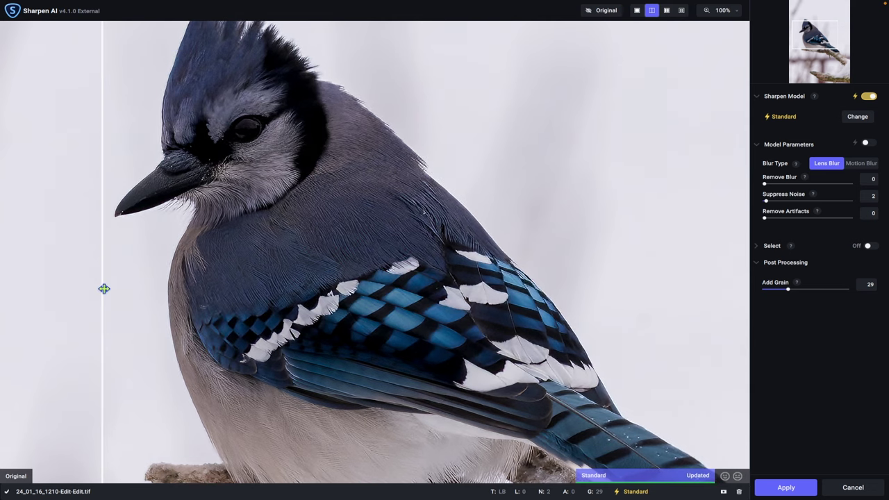
drag(102, 285, 146, 290)
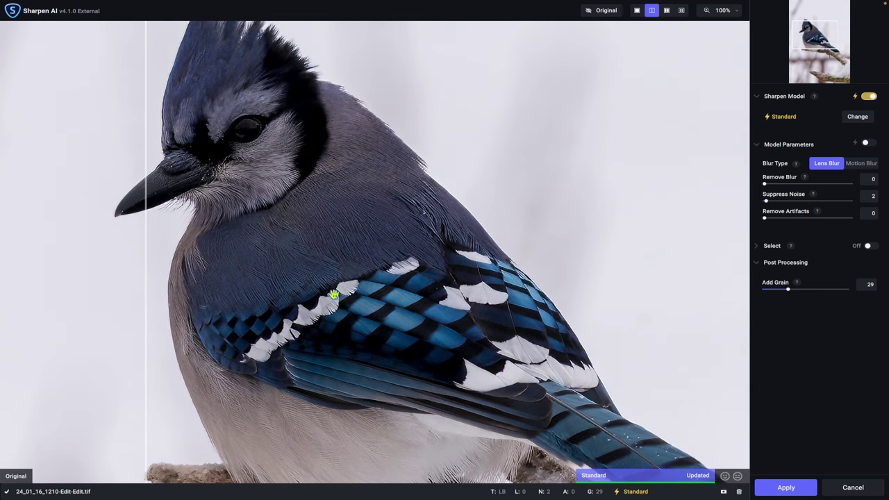
scroll(361, 300, down, 1)
scroll(361, 300, down, 1)
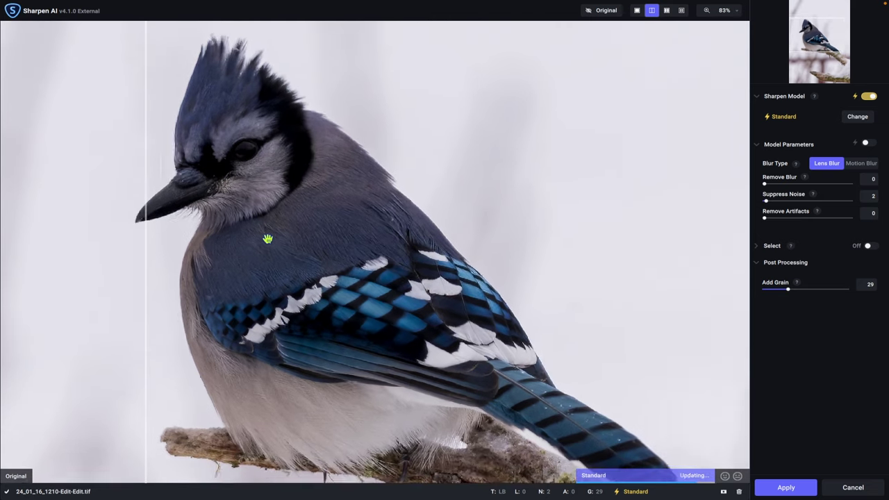
scroll(268, 239, down, 1)
scroll(265, 236, down, 1)
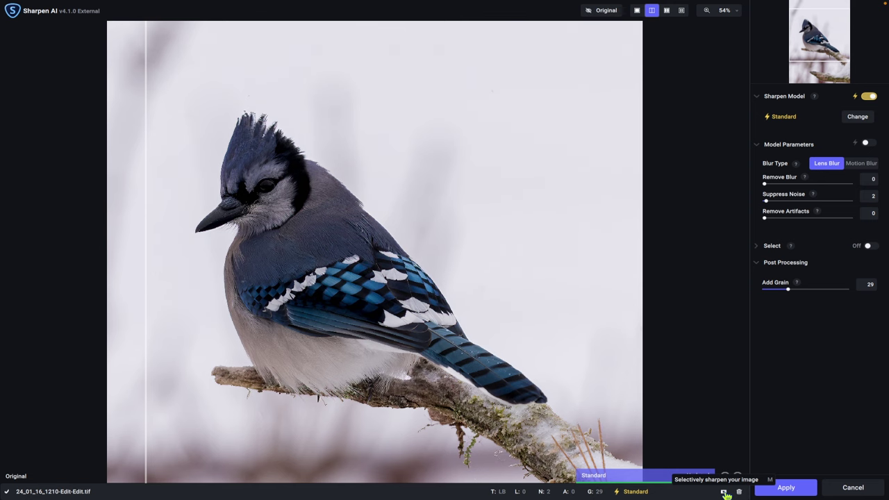
Step: Paint a custom mask over the bird with the size 50 Add brush and apply the Standard sharpening through it
click(724, 491)
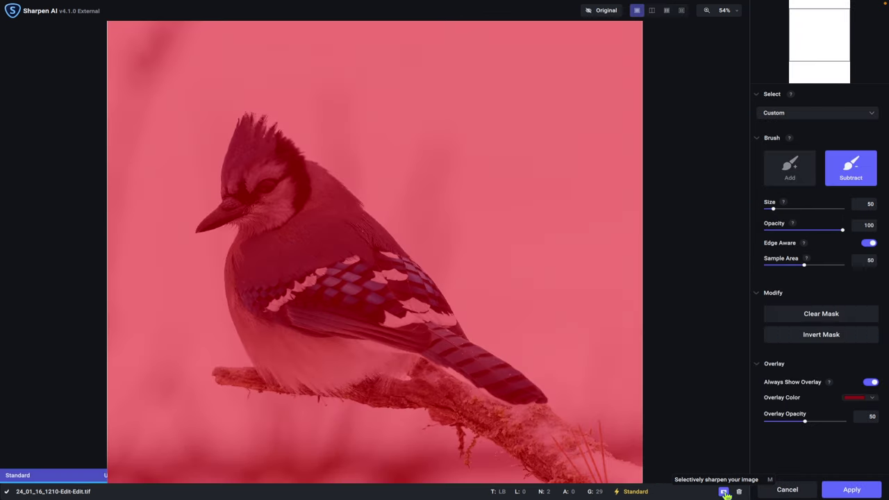
click(794, 172)
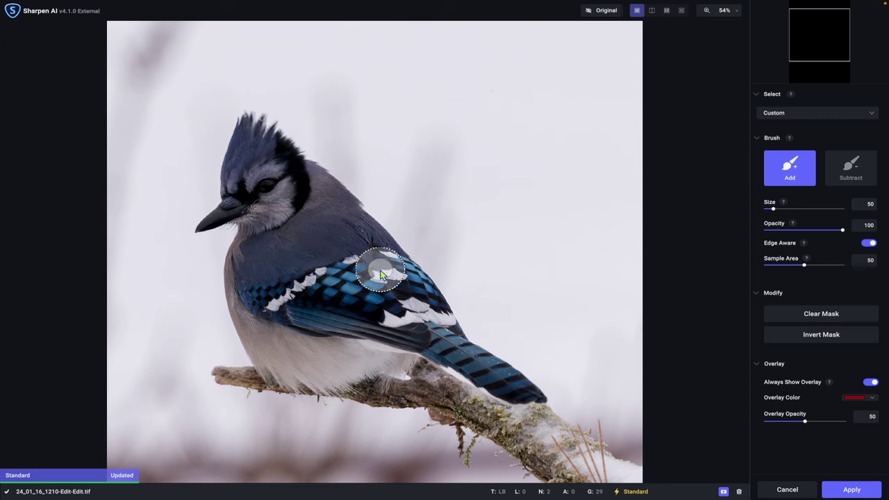
drag(381, 275, 376, 258)
mouse_move(310, 189)
mouse_down()
mouse_move(254, 146)
mouse_move(219, 222)
mouse_move(264, 203)
mouse_move(256, 241)
mouse_move(289, 220)
mouse_move(252, 266)
mouse_move(250, 315)
mouse_move(276, 362)
mouse_up()
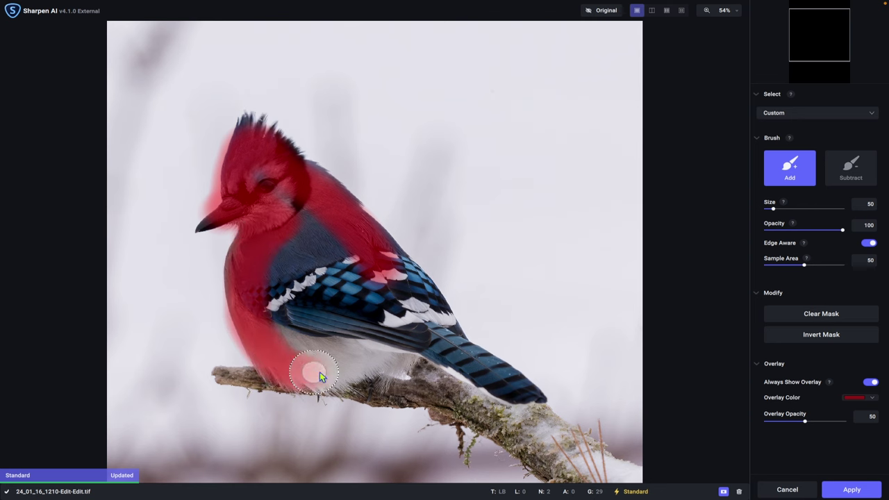
mouse_move(377, 356)
mouse_down()
mouse_move(297, 331)
mouse_move(296, 341)
mouse_move(311, 303)
mouse_move(284, 288)
mouse_move(287, 337)
mouse_move(347, 312)
mouse_move(383, 332)
mouse_move(379, 302)
mouse_move(306, 216)
mouse_move(307, 277)
mouse_move(342, 300)
mouse_move(335, 287)
mouse_move(345, 277)
mouse_move(439, 325)
mouse_move(399, 273)
mouse_up()
mouse_move(425, 323)
mouse_down()
mouse_move(443, 346)
mouse_move(394, 331)
mouse_move(488, 376)
mouse_up()
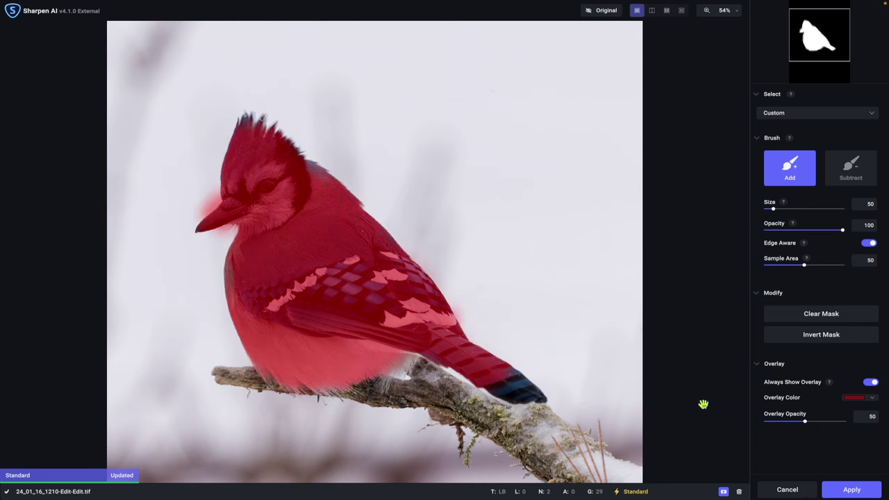
click(851, 490)
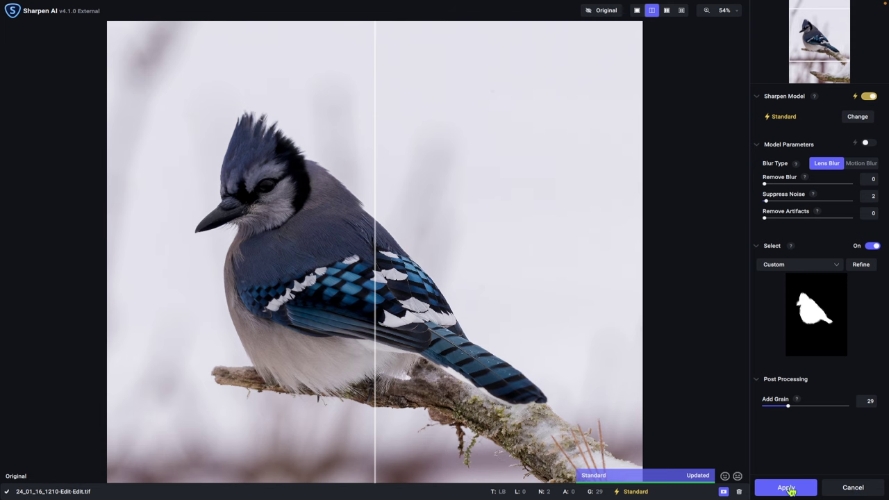
click(788, 489)
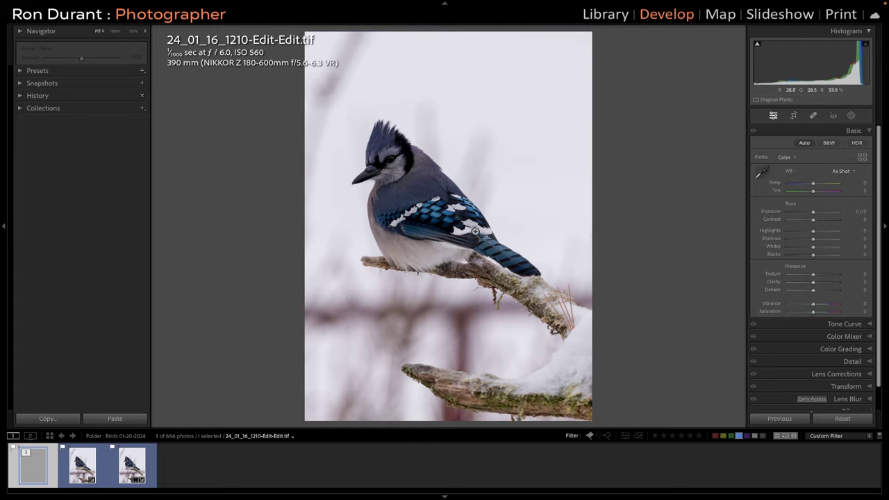
Step: Compare the sharpened photo with the denoised version and the original NEF at 100%, examining the head and feather detail
click(421, 201)
drag(421, 201, 435, 264)
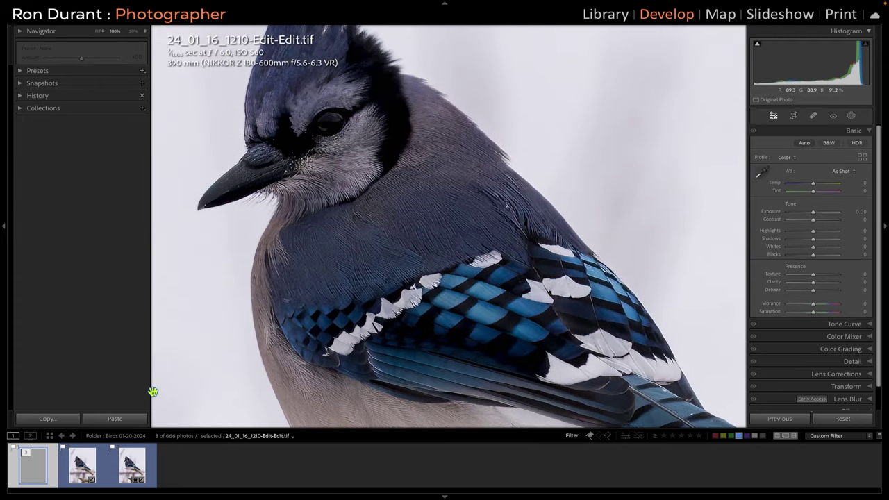
click(85, 471)
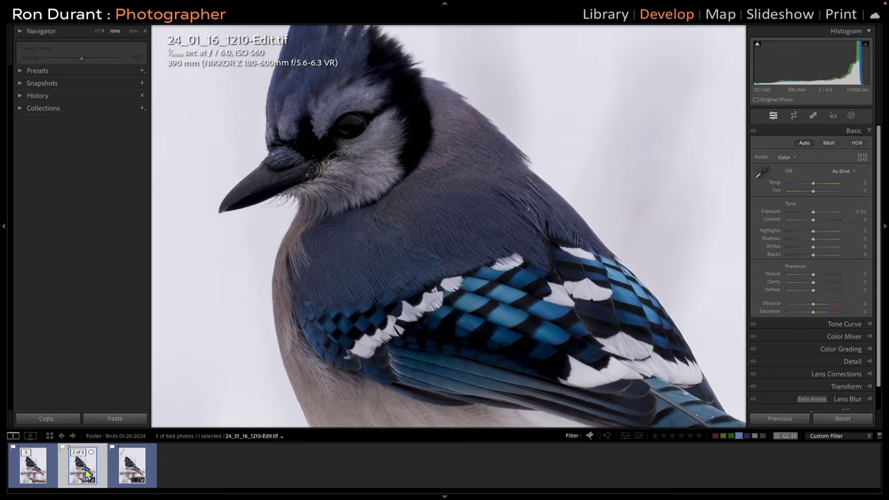
click(131, 471)
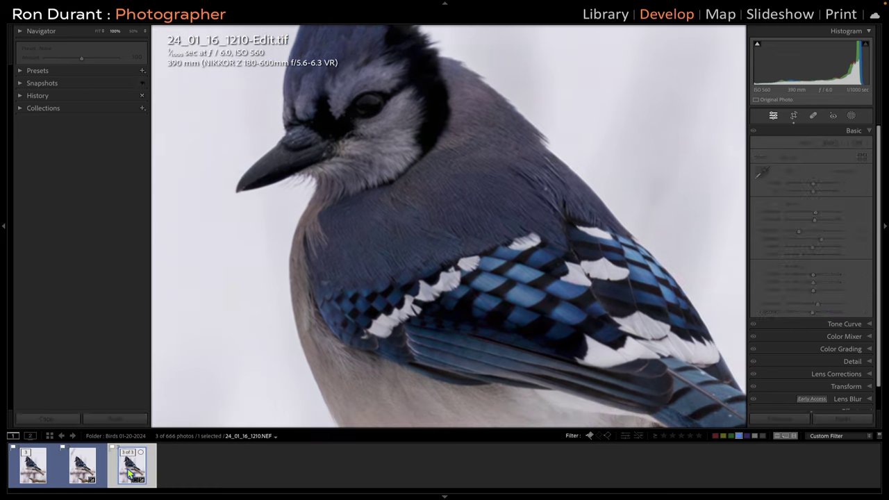
click(35, 476)
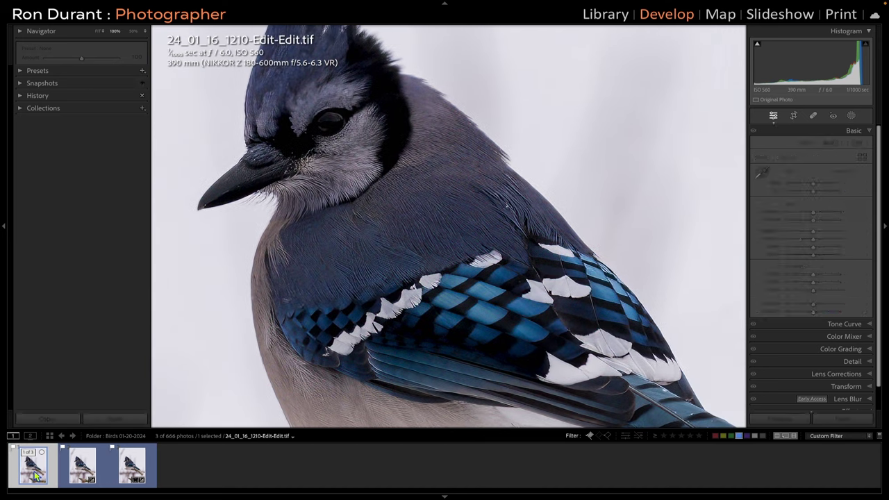
click(132, 471)
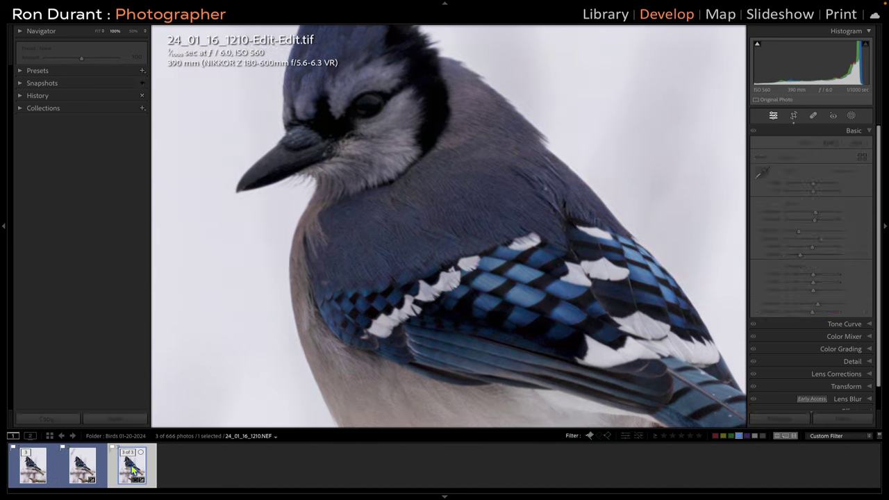
click(35, 473)
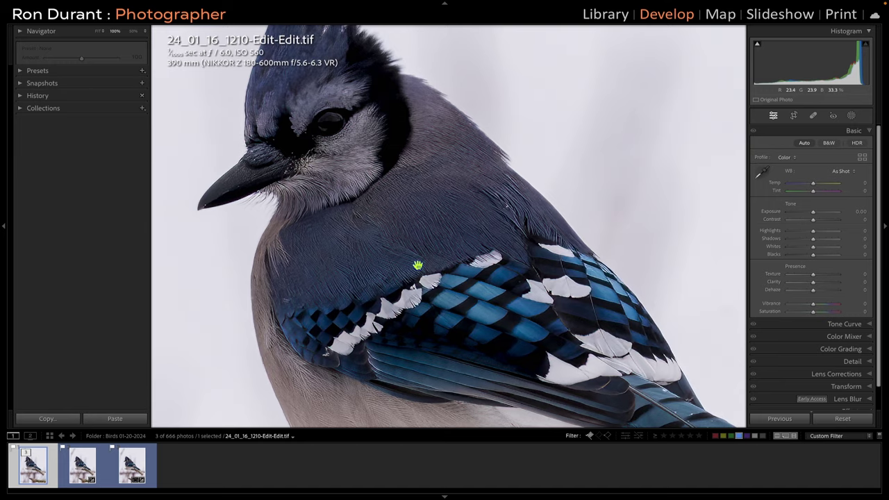
click(417, 267)
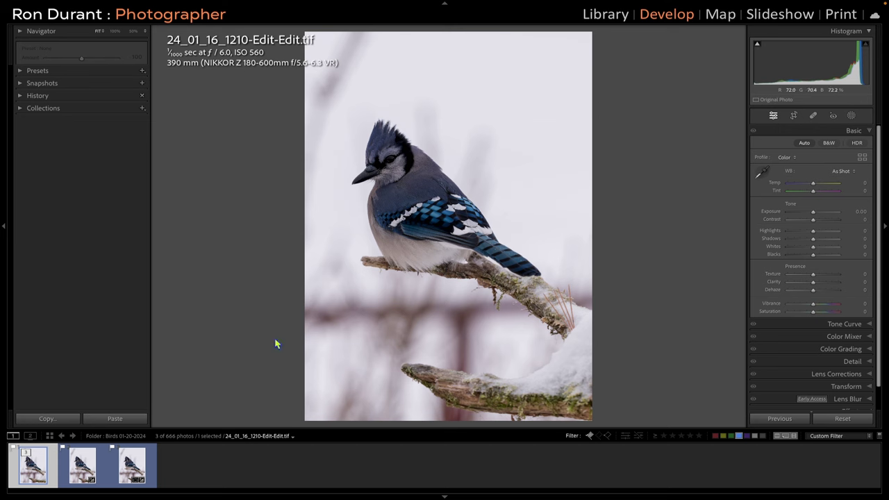
Step: Create a background mask on the sharpened photo and set Exposure to -0.12, Contrast to -14, Highlights to -16 and Shadows to -10
mouse_move(14, 255)
click(852, 116)
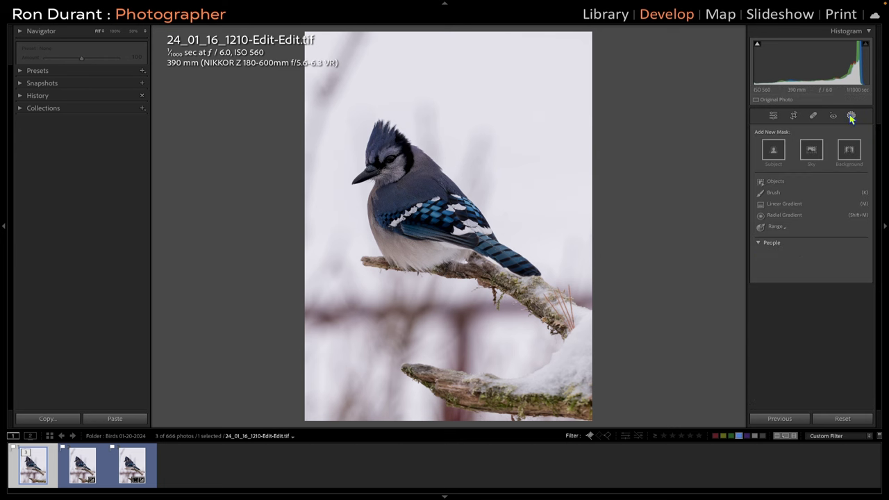
click(848, 151)
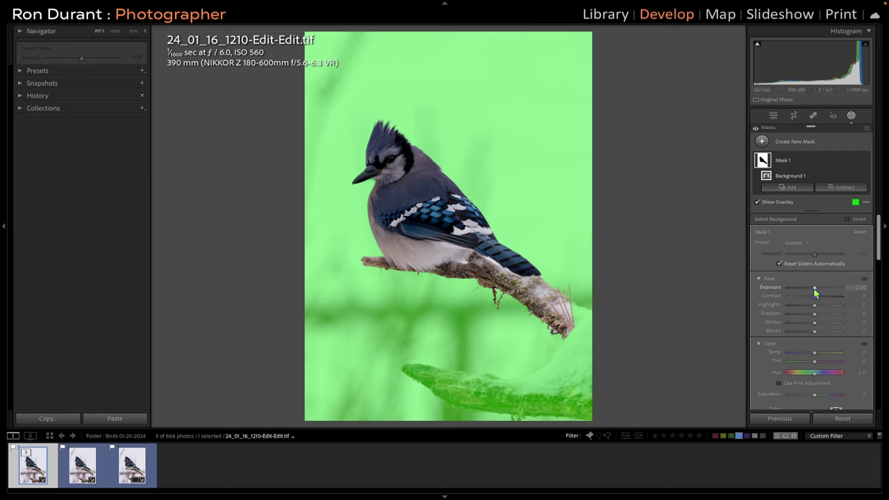
key(o)
drag(816, 292, 811, 294)
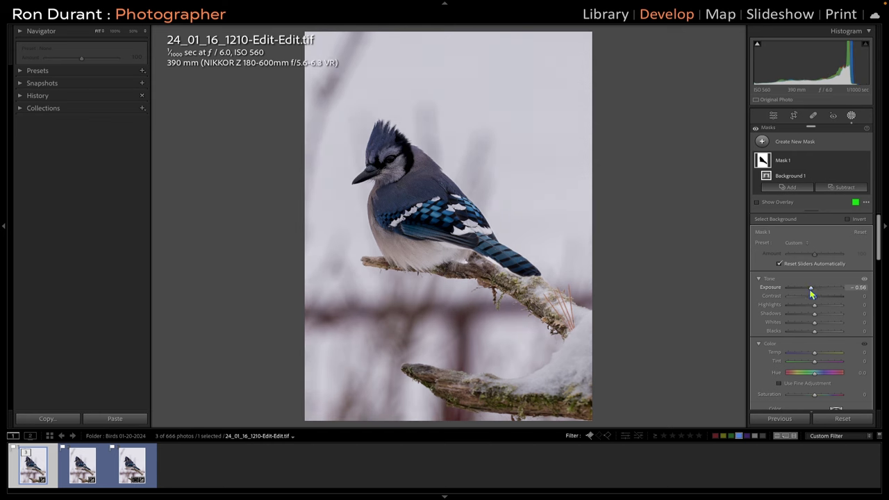
mouse_move(813, 303)
mouse_down()
mouse_move(810, 295)
mouse_move(814, 311)
mouse_up()
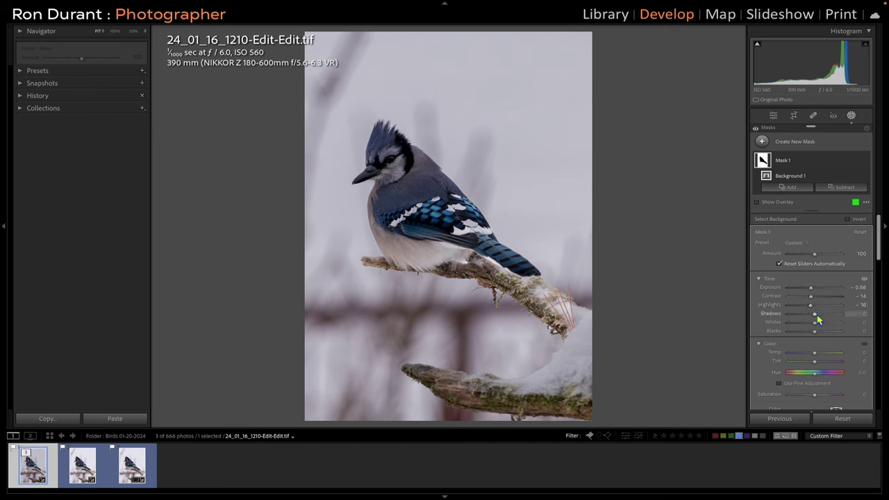
drag(817, 319, 816, 292)
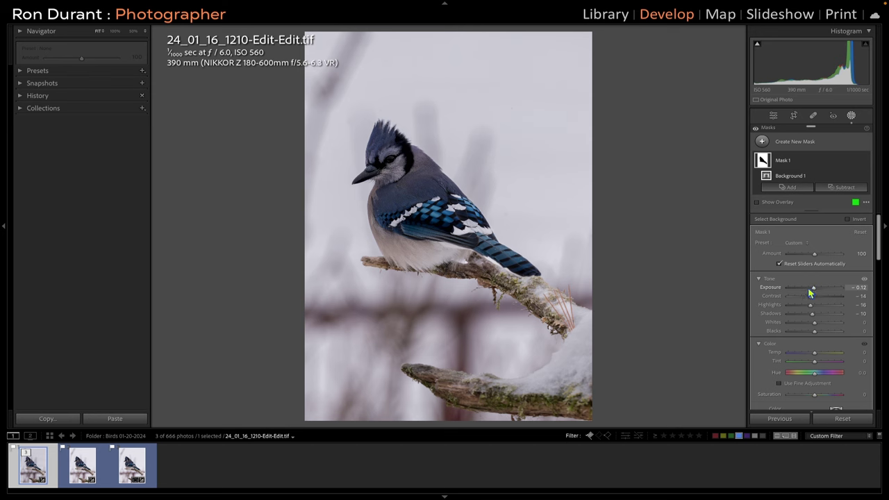
Step: Add a second mask that selects the subject, the blue jay on its branch
click(762, 142)
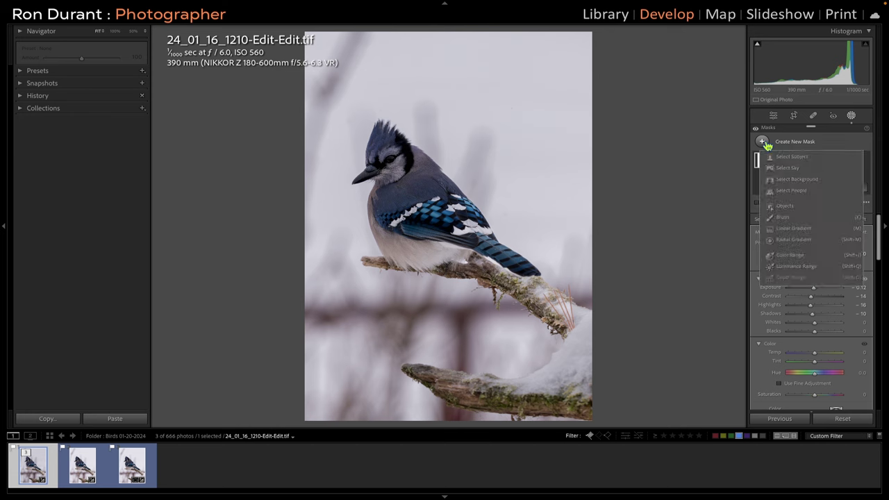
click(799, 162)
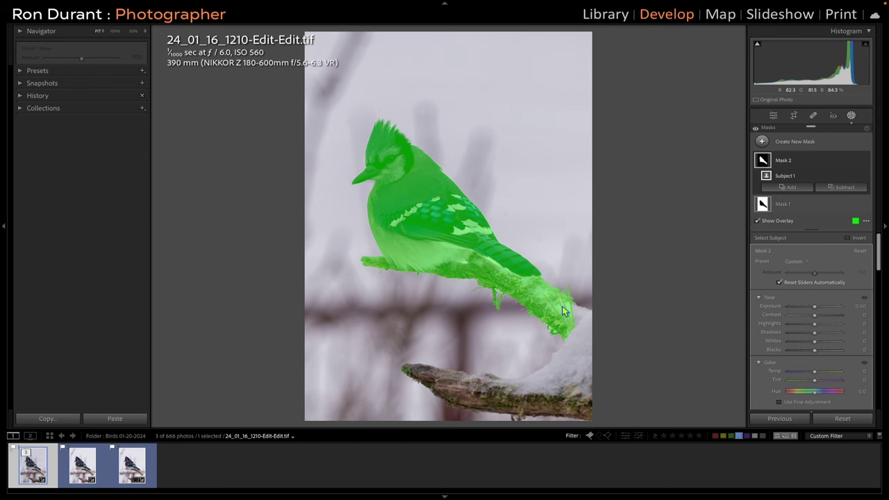
Step: Set the subject mask's Exposure to 0.45, Contrast to -9, Highlights to -25, Shadows to 11, Whites to 18 and Blacks to -10
drag(817, 312, 813, 316)
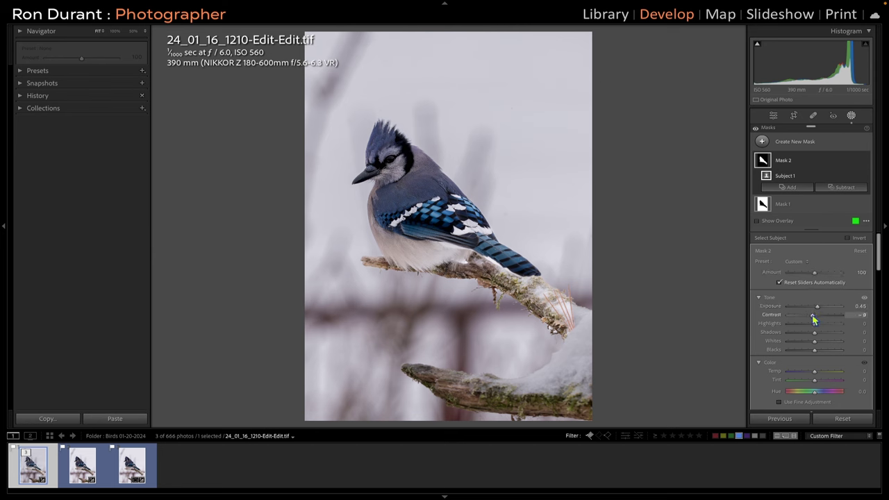
drag(817, 330, 814, 351)
Step: Open a copy of the photo with Lightroom adjustments in Adobe Photoshop 2023
right_click(442, 185)
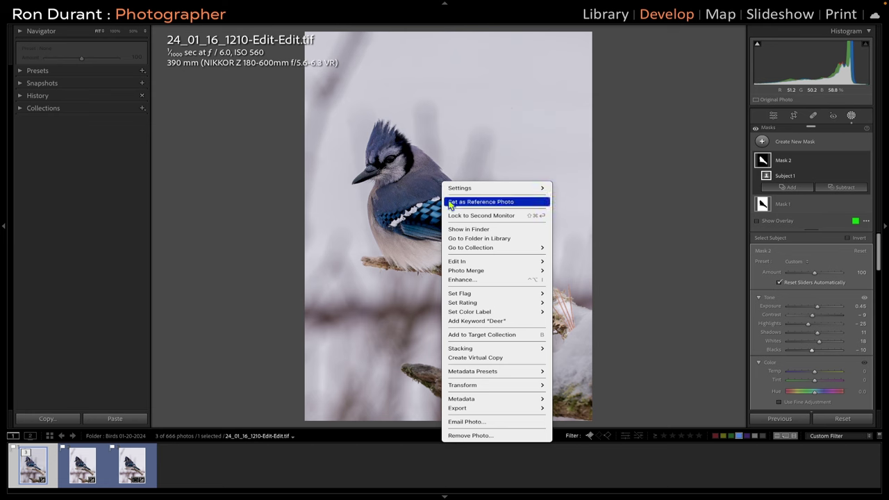
mouse_move(469, 263)
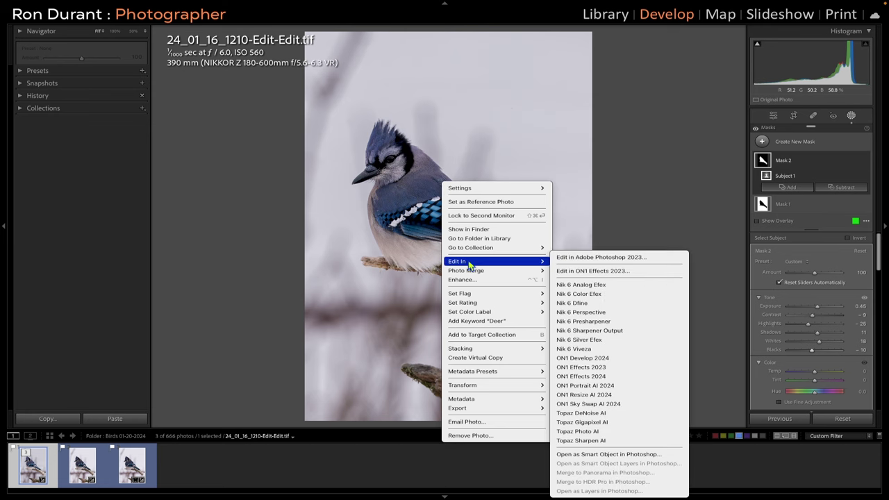
click(574, 258)
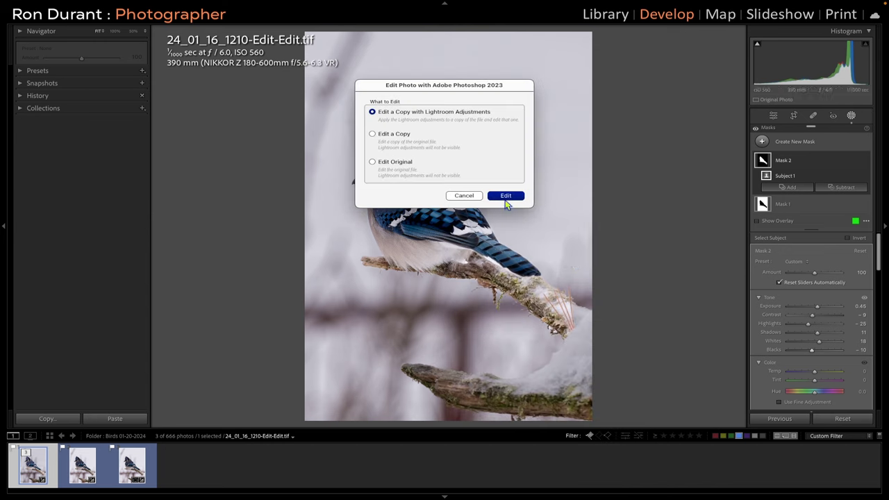
click(504, 197)
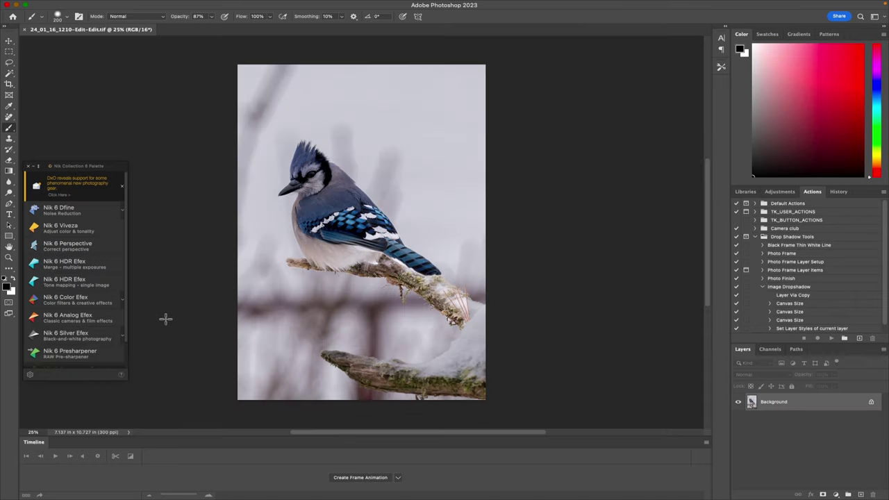
Step: Apply the second Brilliance/Warmth preset from Nik 6 Color Efex at 52% saturation, and compare the photo with and without the new layer
mouse_move(180, 4)
click(212, 6)
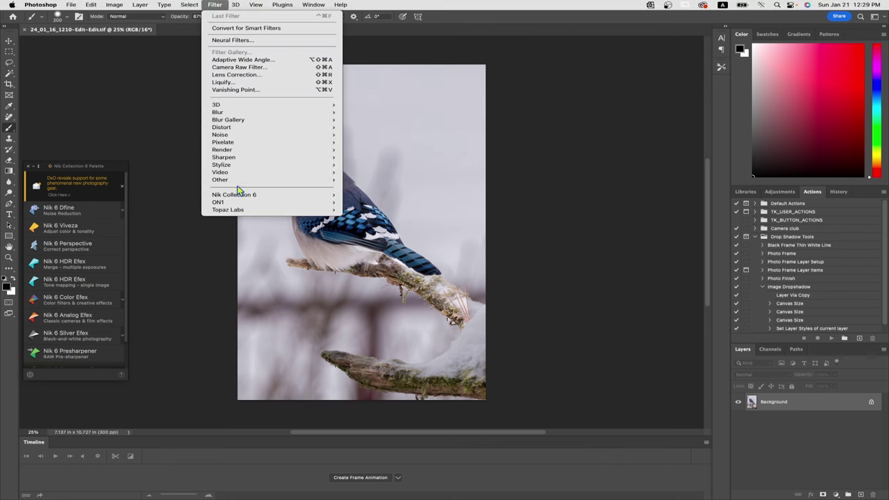
mouse_move(239, 197)
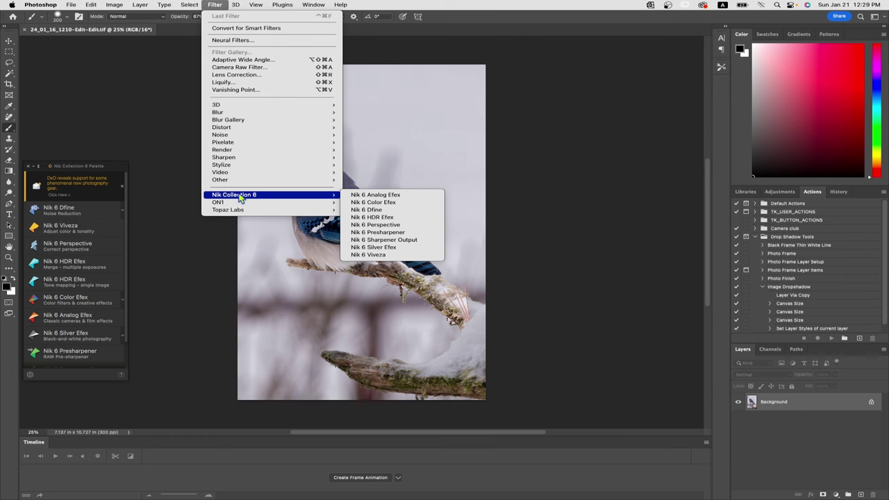
mouse_move(304, 195)
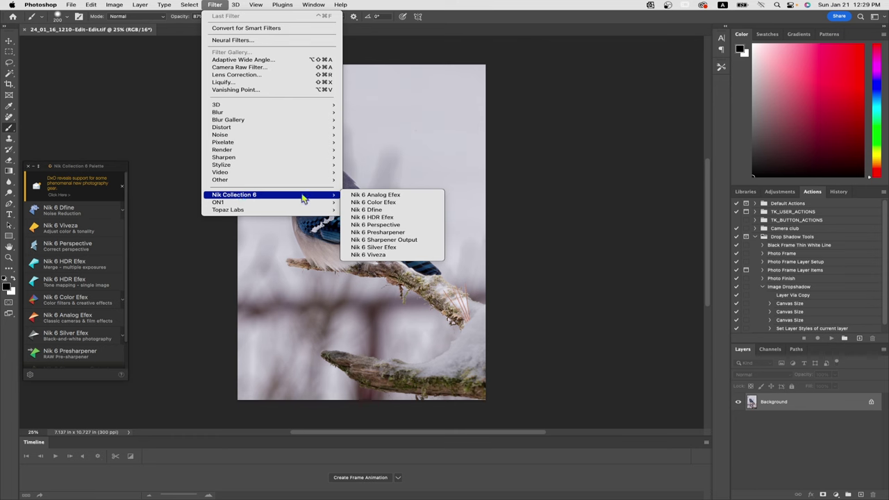
click(377, 203)
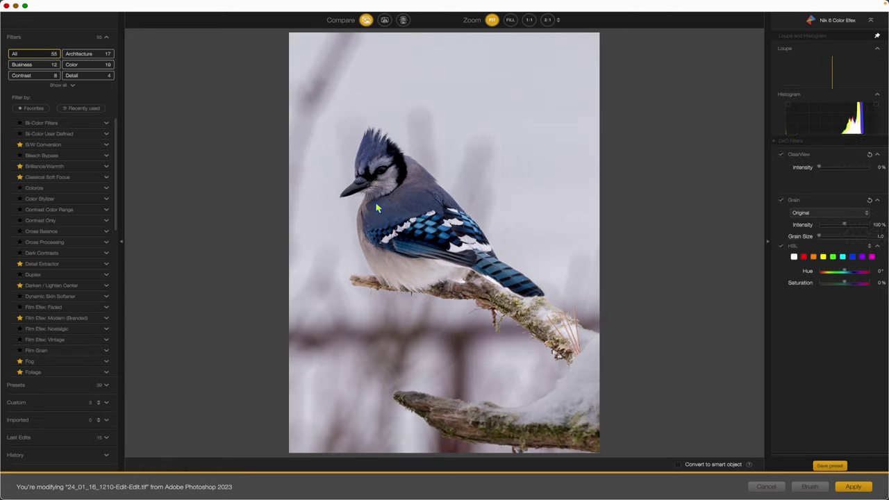
click(466, 277)
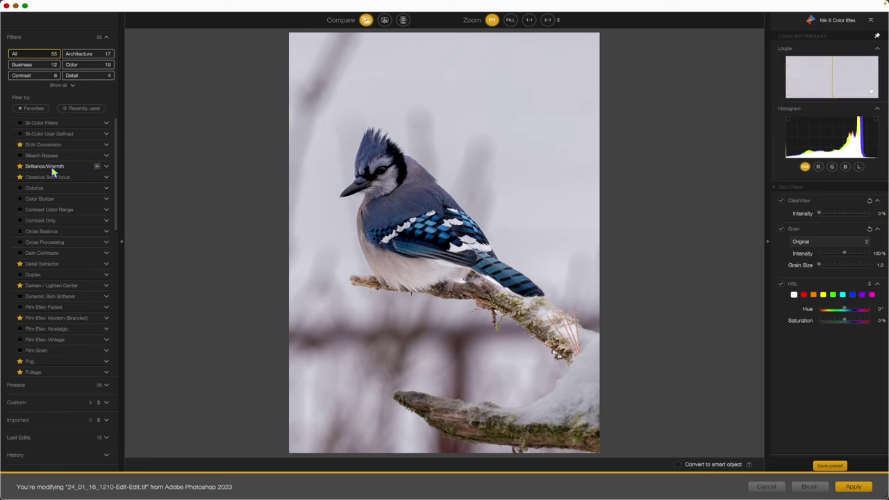
click(107, 168)
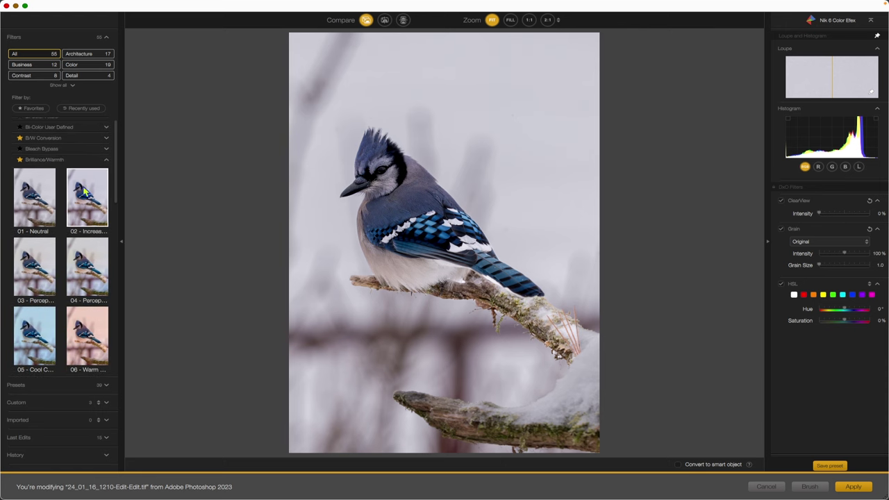
click(86, 191)
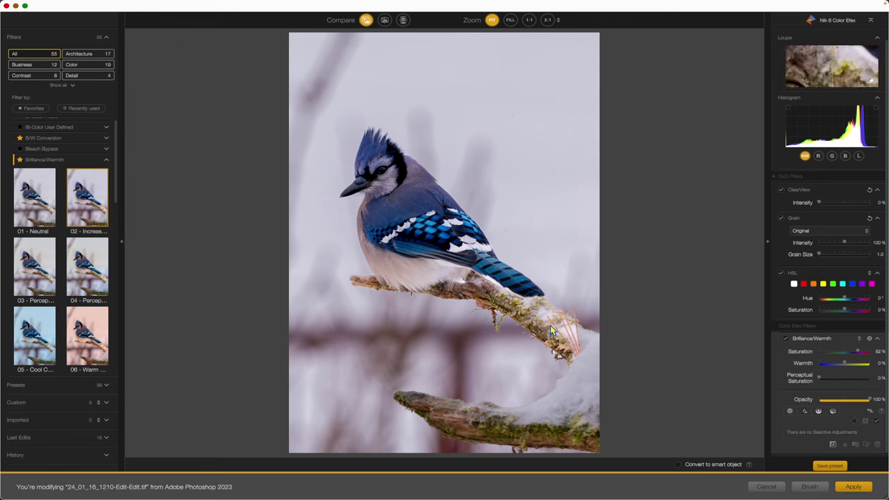
click(854, 487)
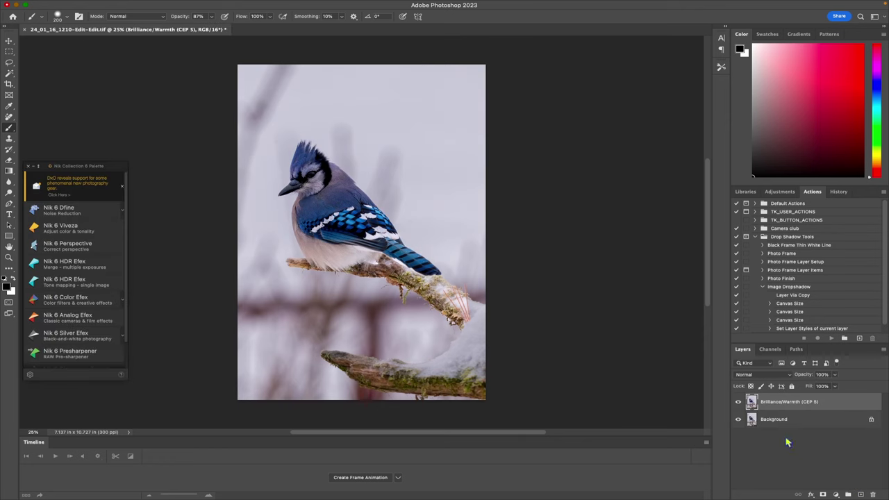
click(739, 403)
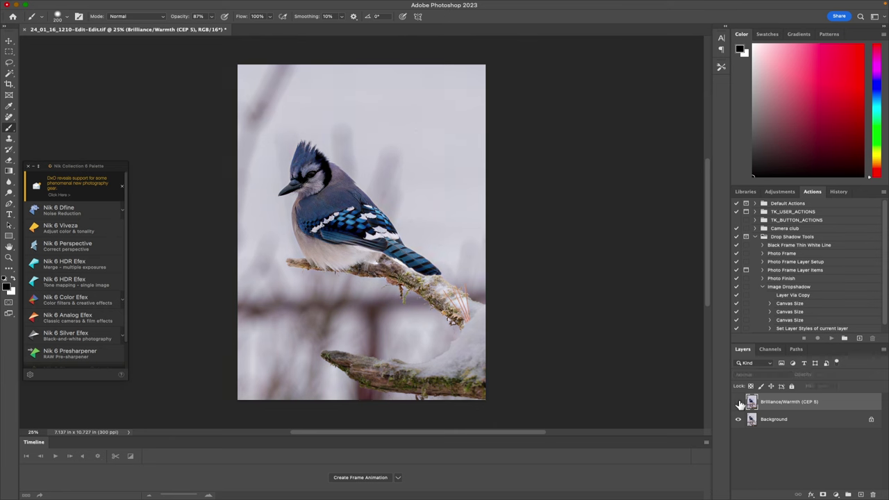
click(739, 403)
click(740, 402)
click(739, 403)
Step: Apply Nik 6 Color Efex's Glamour Glow filter with the 02 - Strong preset and its Highlights protection set to 100%
click(68, 293)
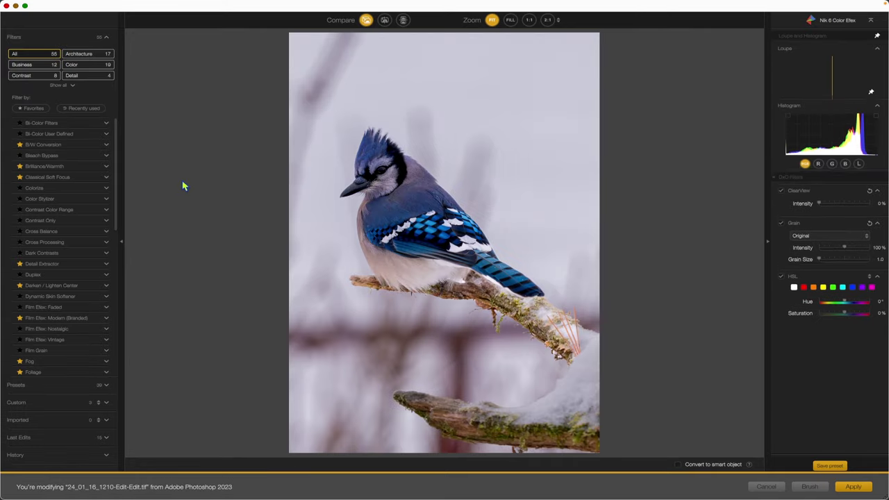
scroll(114, 240, down, 5)
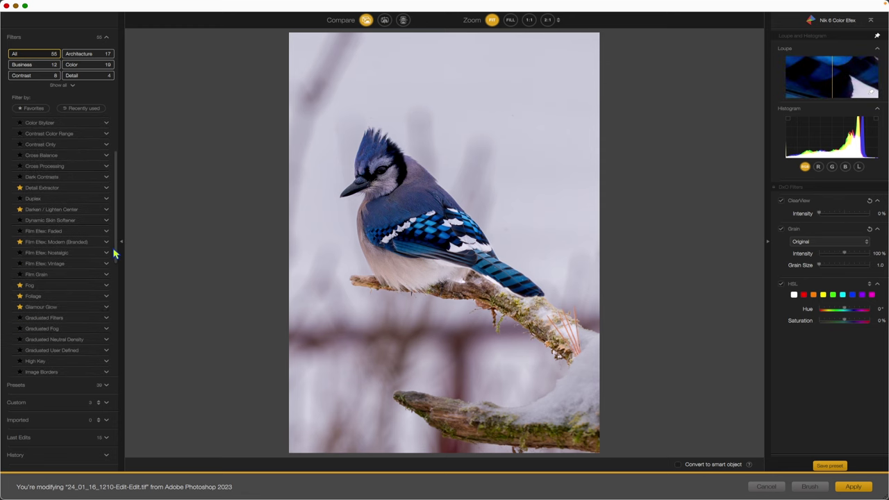
click(106, 307)
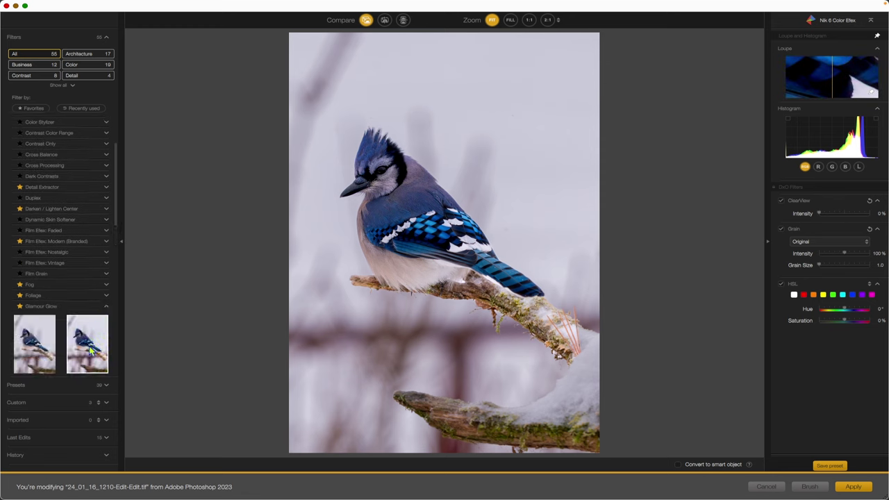
scroll(92, 358, down, 3)
scroll(92, 358, down, 6)
click(85, 209)
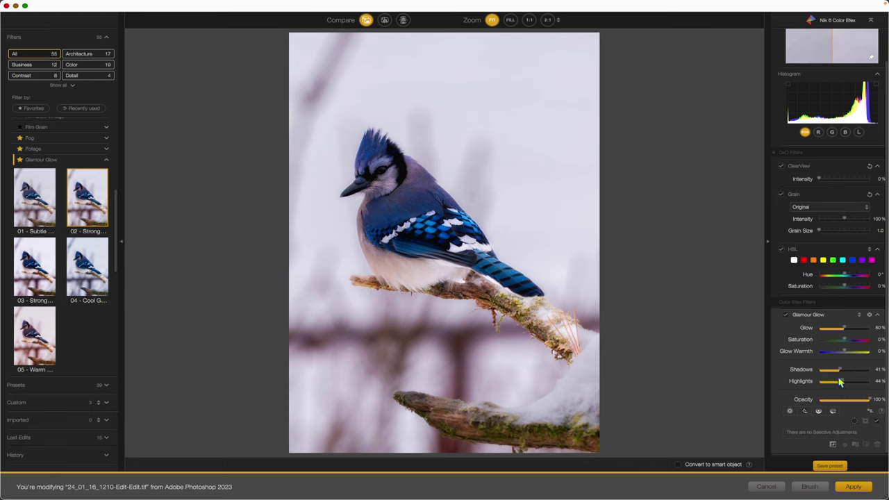
drag(841, 382, 873, 383)
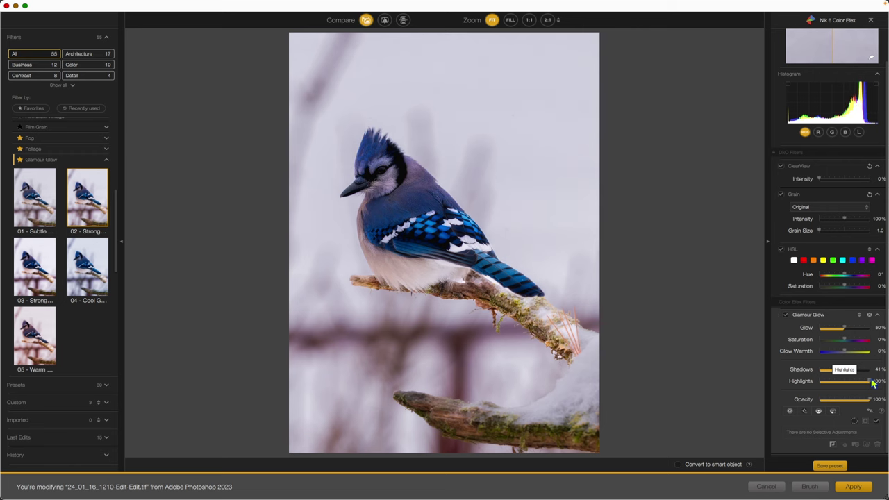
click(854, 487)
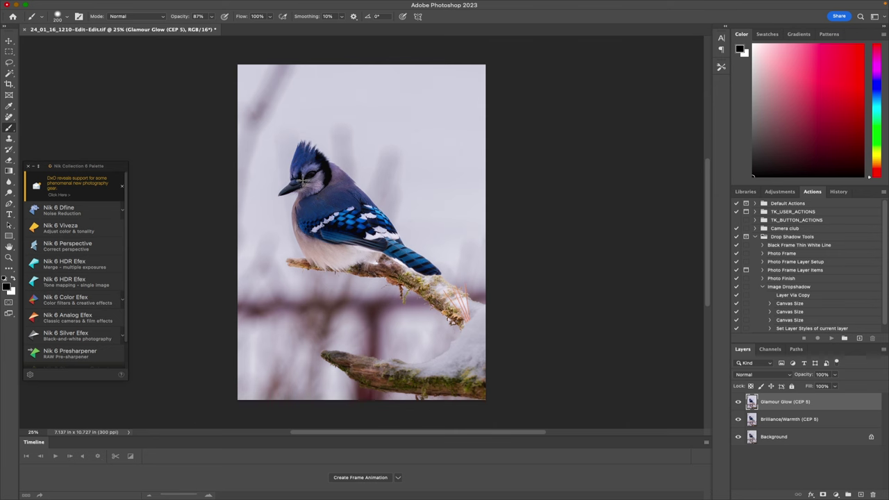
Step: Add a white layer mask to the Glamour Glow layer and set the layer's opacity to 40%
click(824, 495)
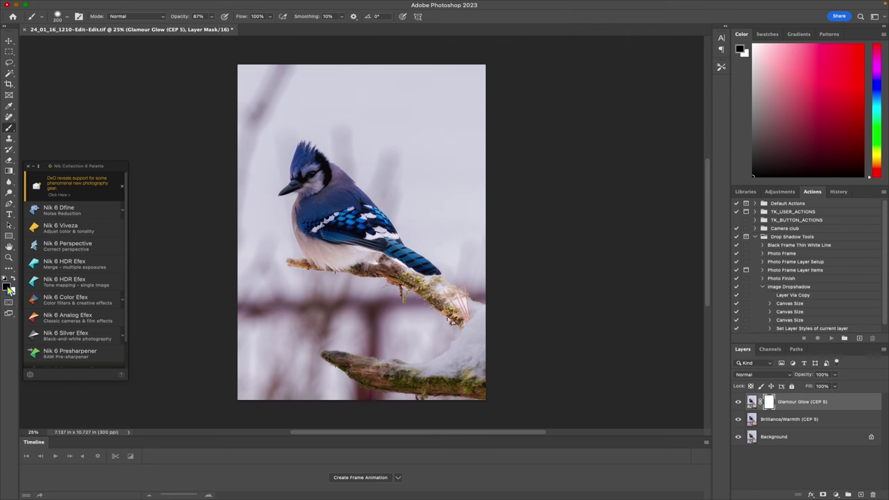
click(836, 376)
click(808, 386)
click(826, 375)
text(4)
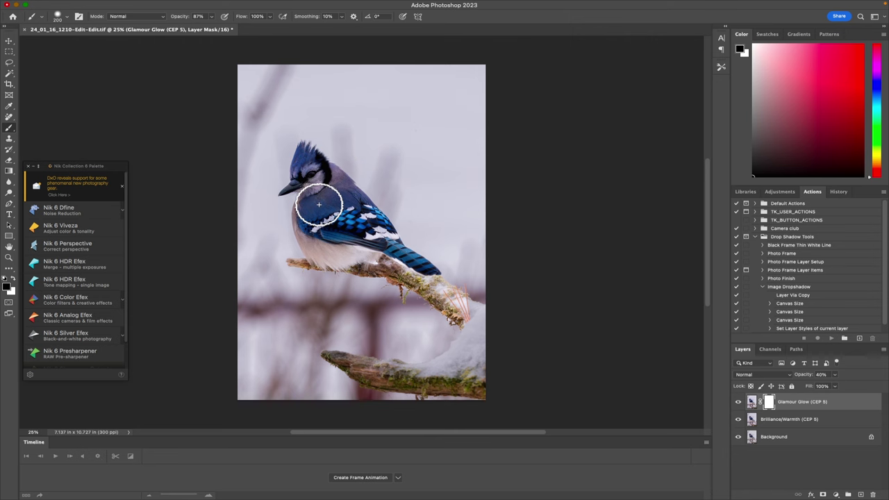
Step: Paint black over the bird on the Glamour Glow mask with the size 200 brush at 87% opacity to remove the glow
key(z)
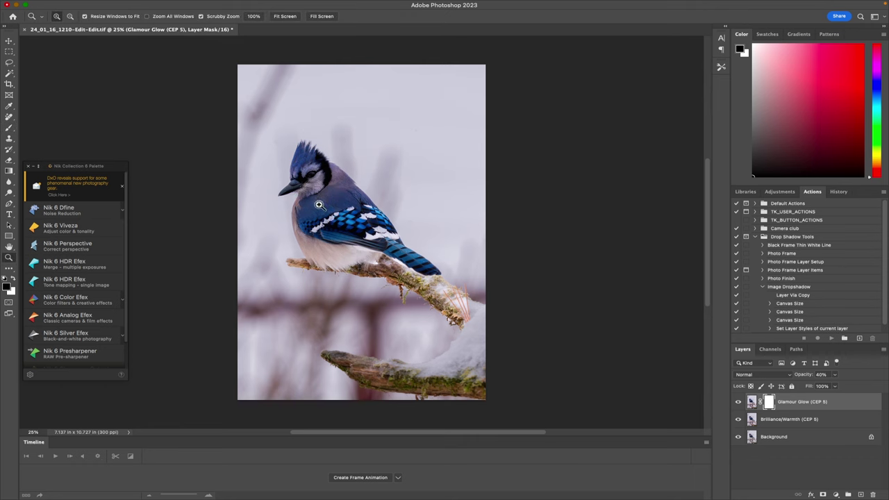
click(283, 16)
click(331, 222)
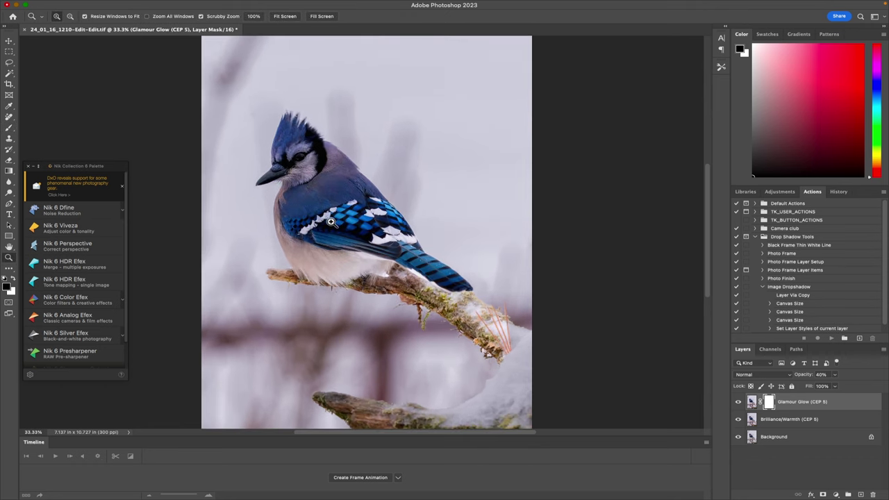
click(331, 221)
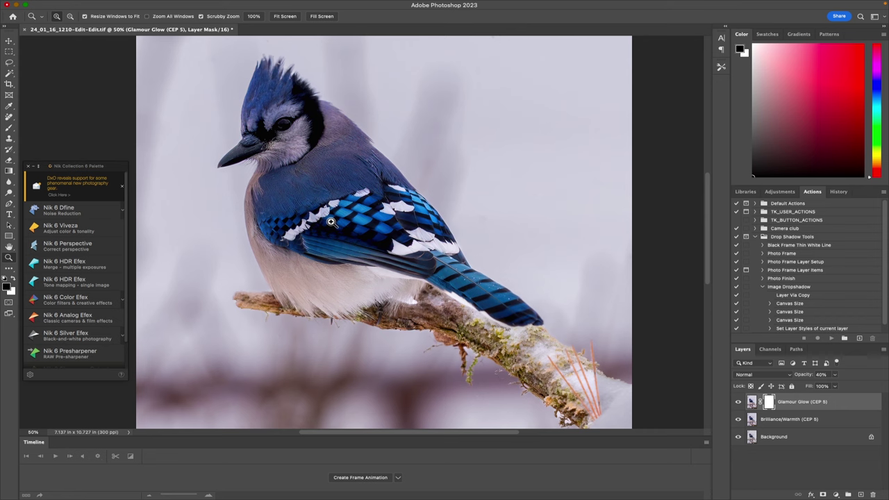
key(b)
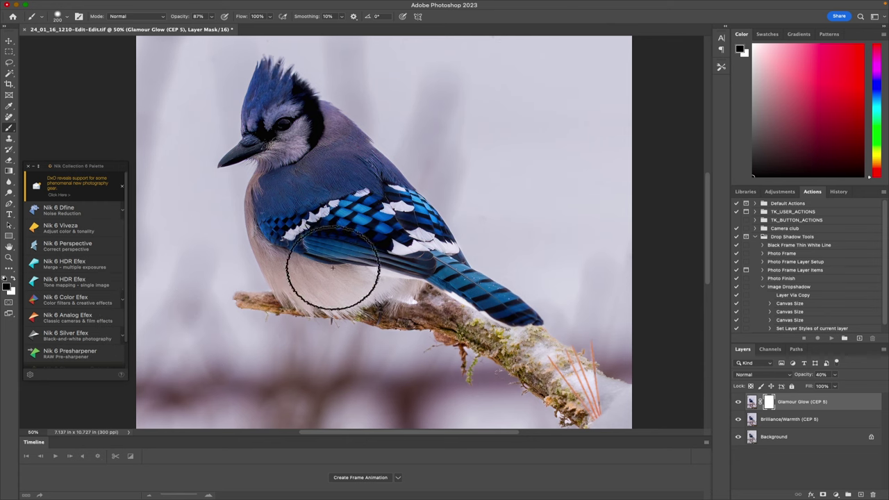
mouse_move(332, 269)
mouse_down()
mouse_move(370, 278)
mouse_move(296, 262)
mouse_move(279, 184)
mouse_move(273, 201)
mouse_move(279, 228)
mouse_move(302, 174)
mouse_move(339, 193)
mouse_move(318, 145)
mouse_move(369, 170)
mouse_move(274, 100)
mouse_move(265, 130)
mouse_move(277, 91)
mouse_move(330, 171)
mouse_move(348, 165)
mouse_move(396, 198)
mouse_move(359, 179)
mouse_move(353, 201)
mouse_move(364, 214)
mouse_move(330, 211)
mouse_move(377, 229)
mouse_move(314, 237)
mouse_move(450, 274)
mouse_move(409, 209)
mouse_move(383, 189)
mouse_move(421, 214)
mouse_move(447, 251)
mouse_move(356, 218)
mouse_move(306, 226)
mouse_move(289, 237)
mouse_move(397, 281)
mouse_move(362, 302)
mouse_move(300, 296)
mouse_move(293, 272)
mouse_move(334, 189)
mouse_move(318, 168)
mouse_up()
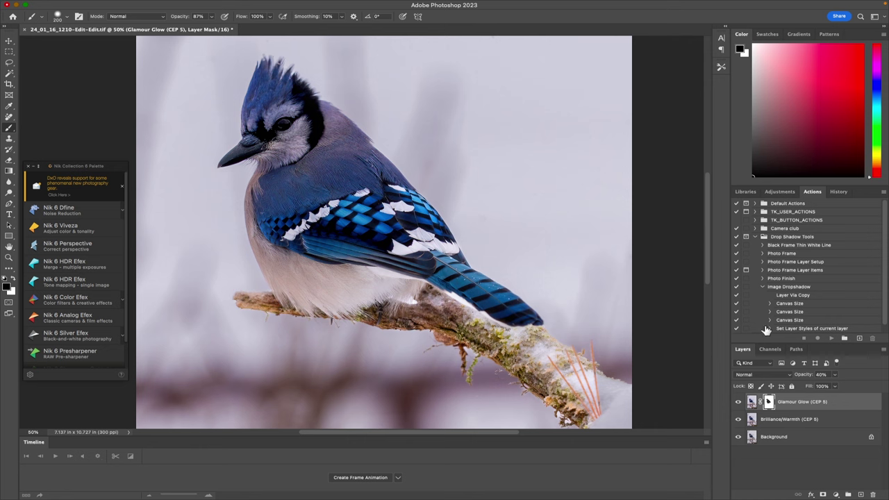
Step: Set the brush opacity to 100% and paint the Glamour Glow mask again over the bird's head and breast
click(212, 17)
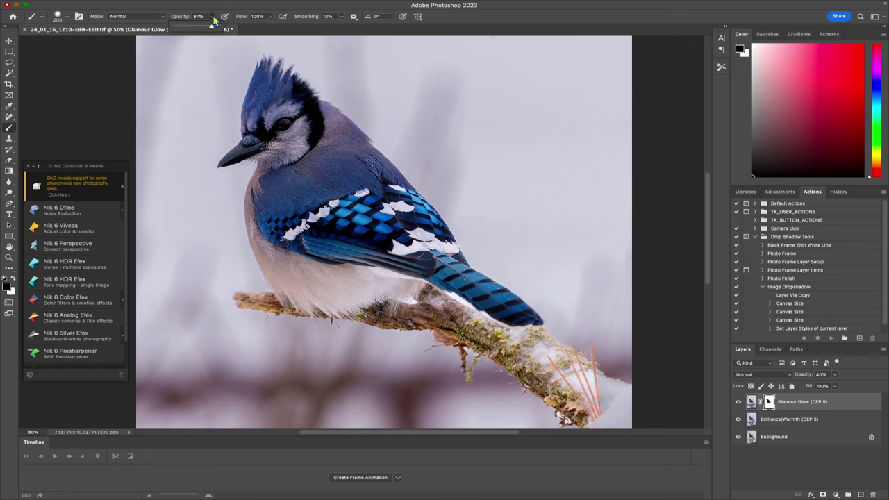
drag(212, 29, 230, 31)
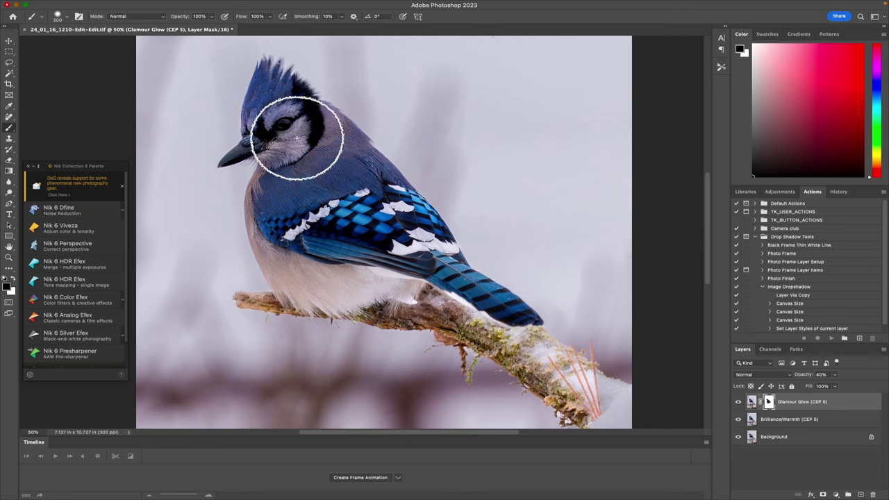
mouse_move(302, 134)
mouse_down()
mouse_move(281, 107)
mouse_move(264, 137)
mouse_move(276, 103)
mouse_move(309, 131)
mouse_move(311, 151)
mouse_move(331, 138)
mouse_move(279, 188)
mouse_move(330, 138)
mouse_move(287, 197)
mouse_up()
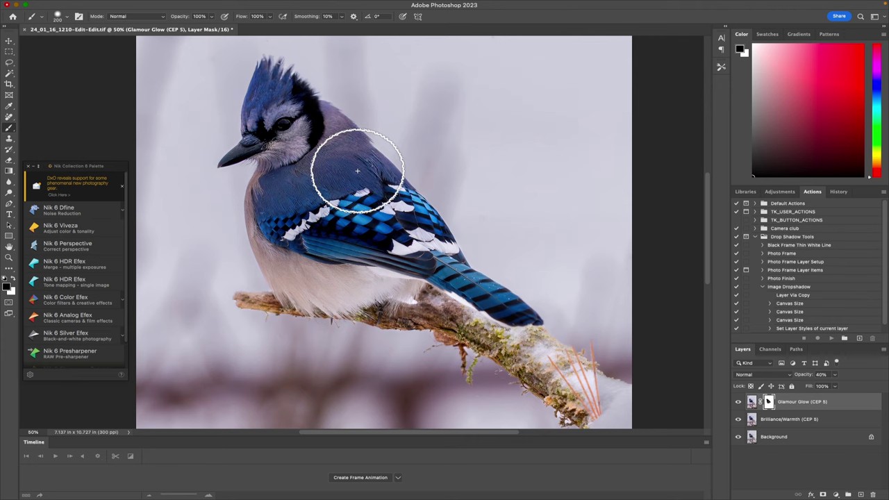
Step: Flatten the image into a single background layer and save the edited photo
key(z)
click(283, 18)
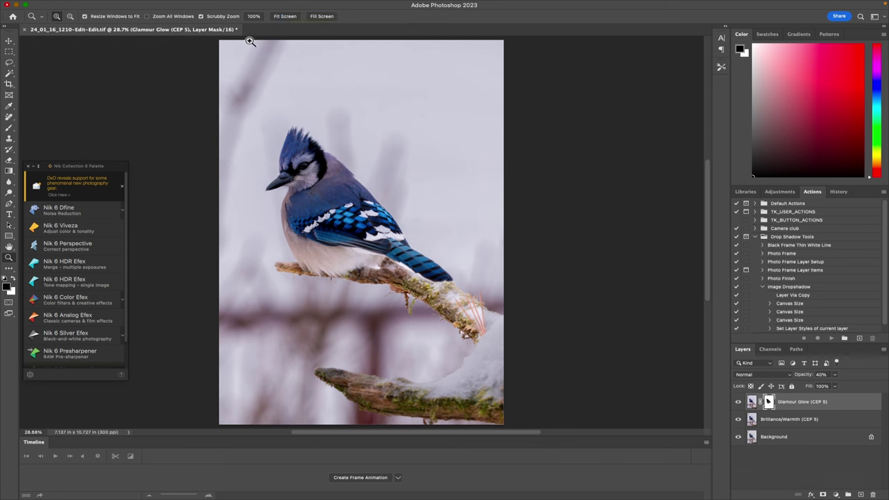
mouse_move(125, 4)
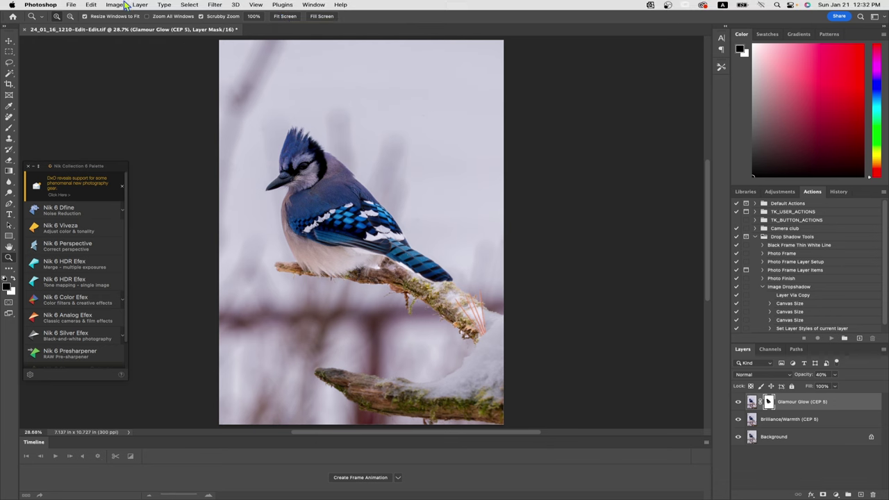
click(141, 5)
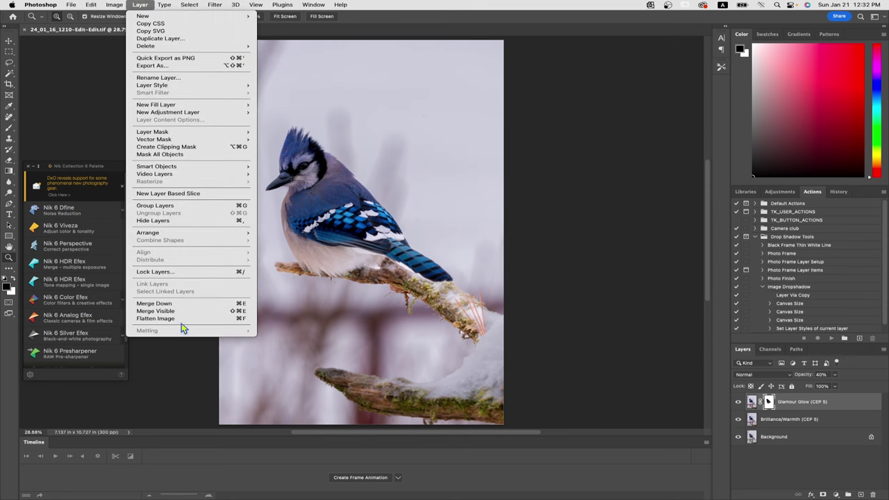
click(181, 319)
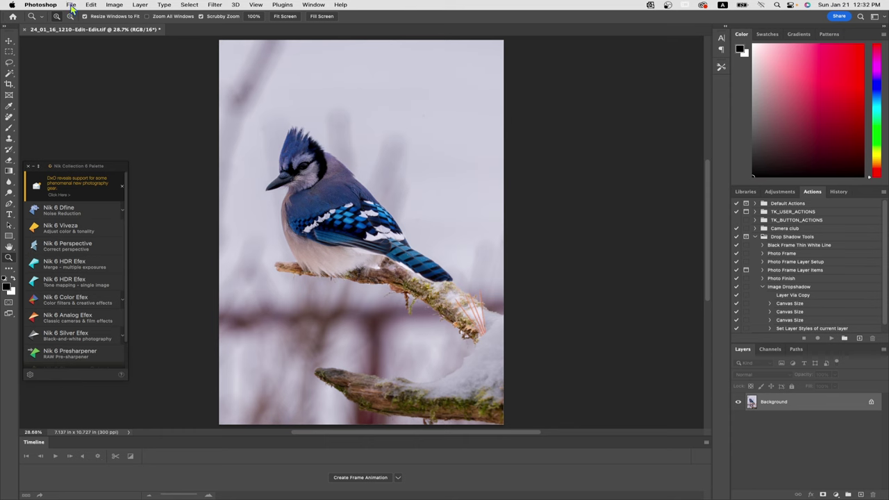
click(71, 5)
click(98, 89)
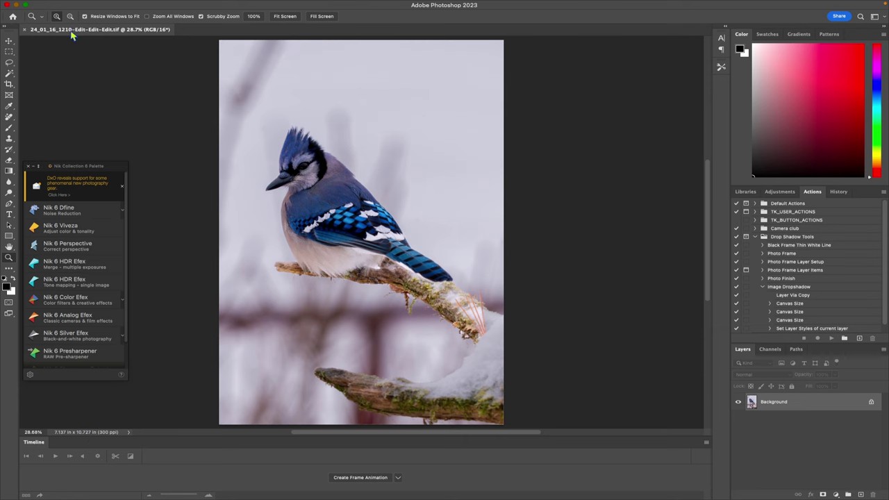
Step: Quit Photoshop and switch back to Lightroom Classic
click(40, 5)
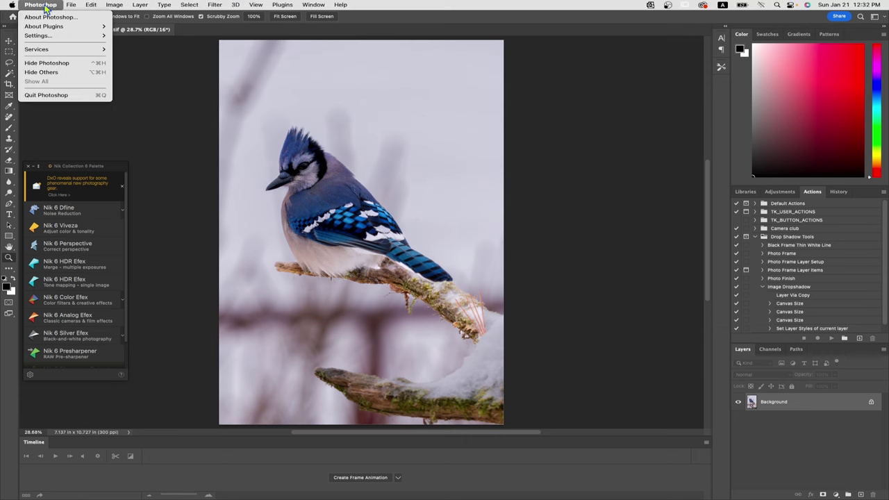
click(82, 94)
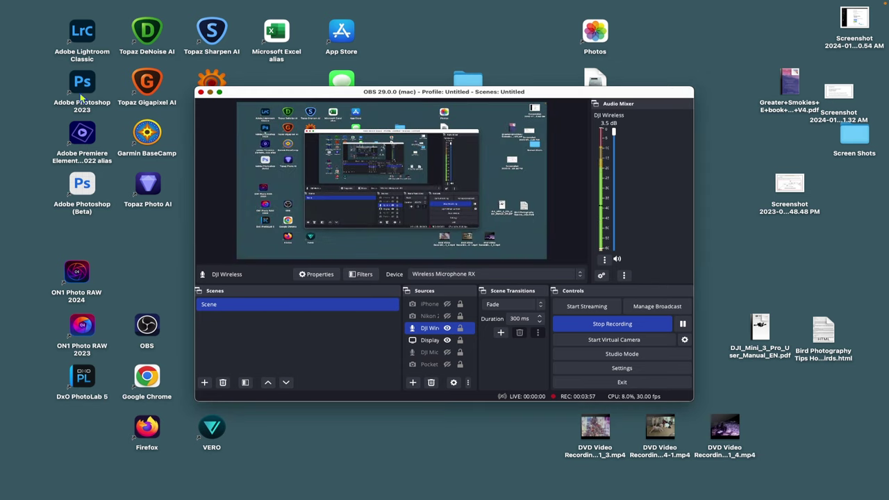
mouse_move(4, 323)
click(19, 368)
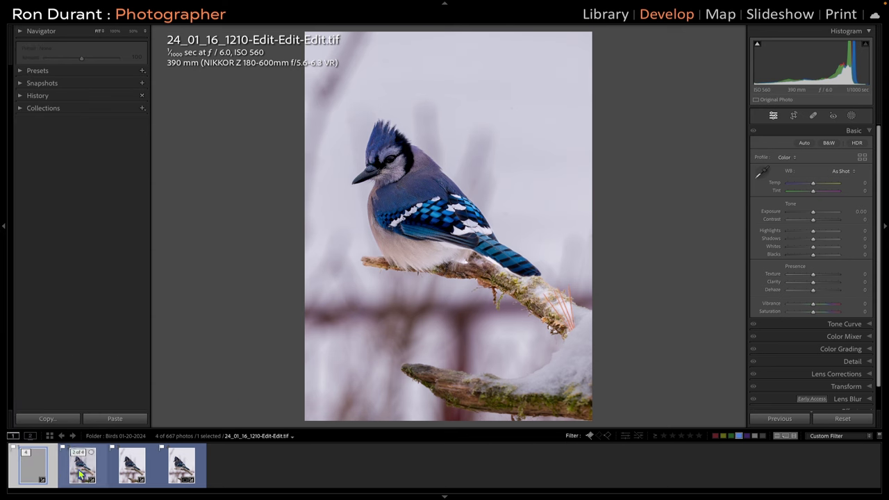
Step: Examine the bird's feather detail at 100% in each of the four versions, from the original NEF to the final edited TIFF
click(182, 467)
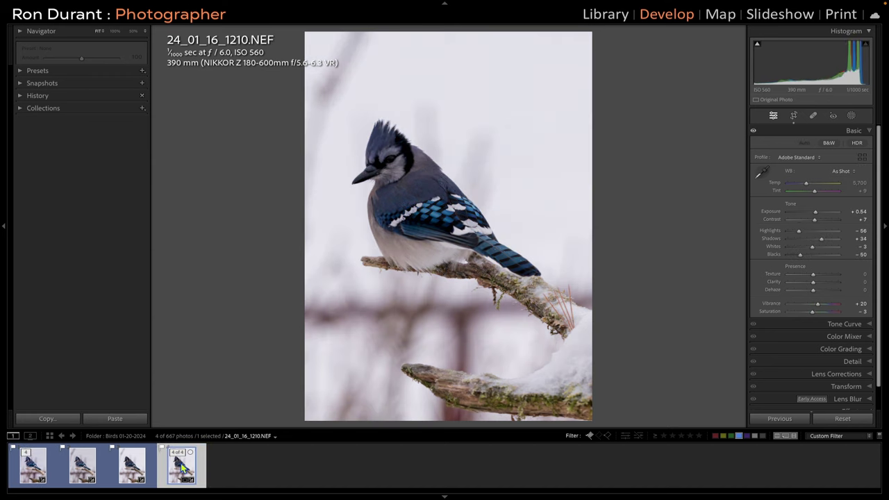
click(433, 215)
drag(411, 218, 405, 295)
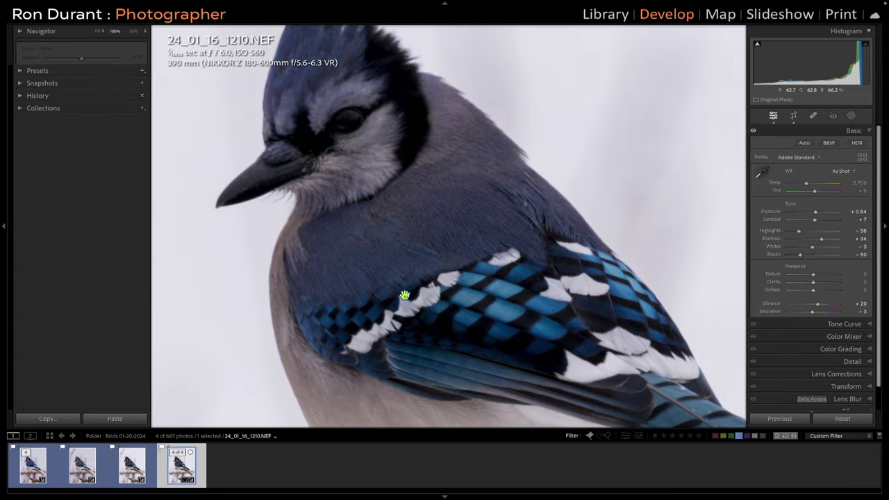
click(130, 477)
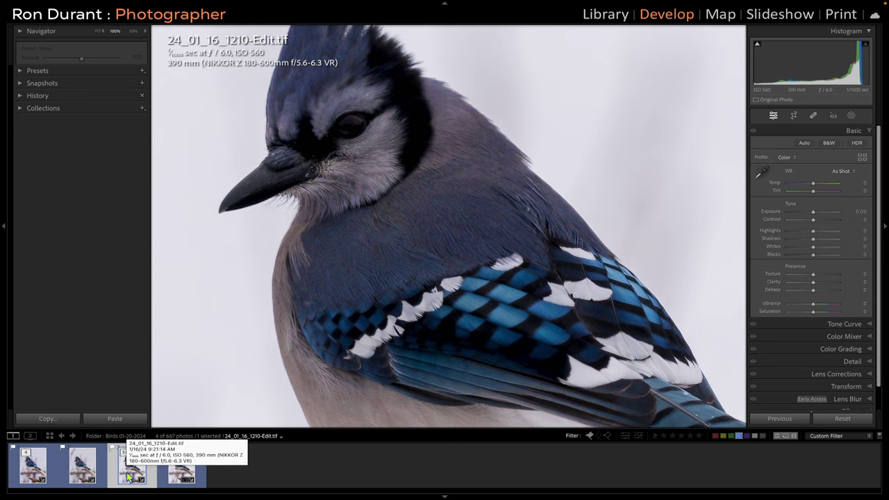
click(80, 471)
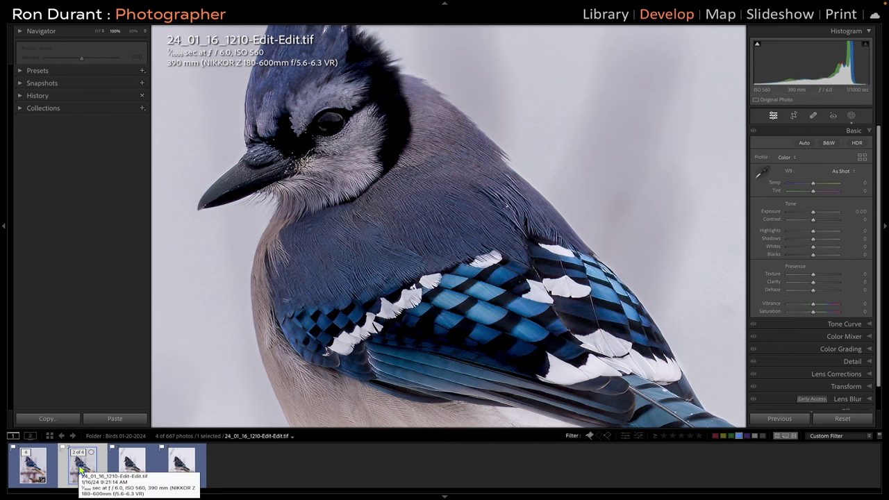
click(33, 473)
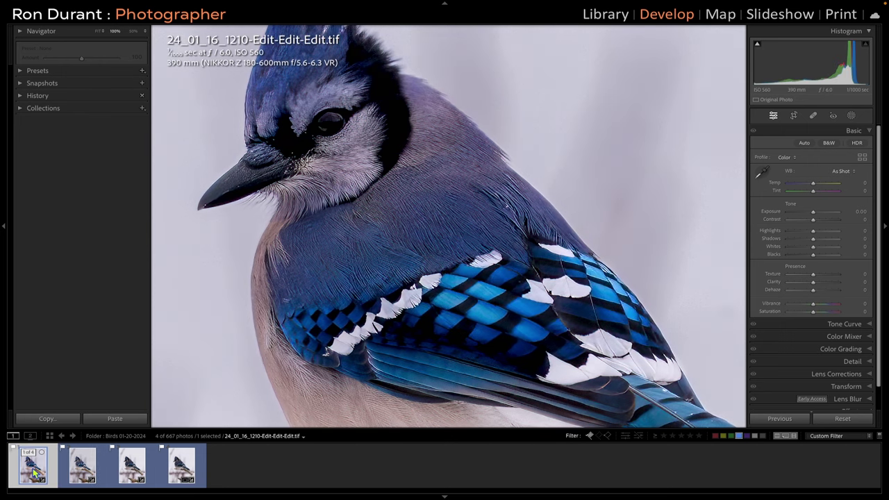
drag(456, 286, 457, 276)
click(457, 276)
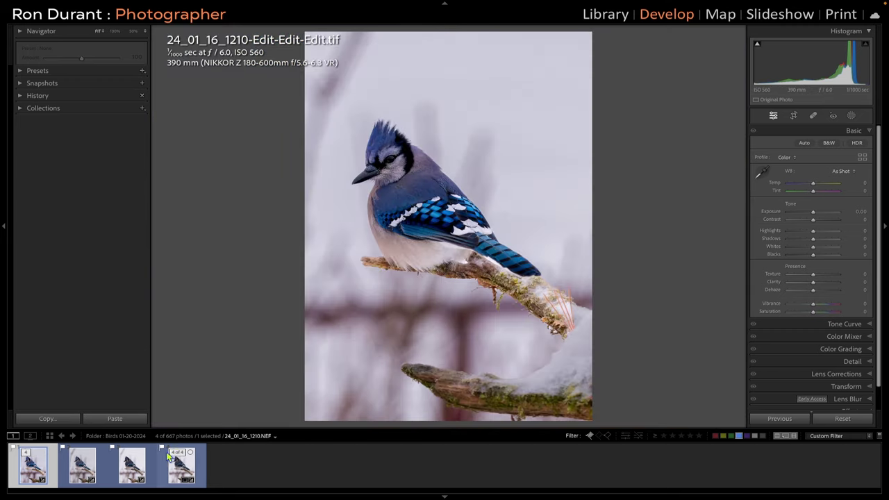
Step: Compare the final edited TIFF side by side with the original NEF, examining the bird's head and wing at 100%
ctrl+click(179, 470)
key(c)
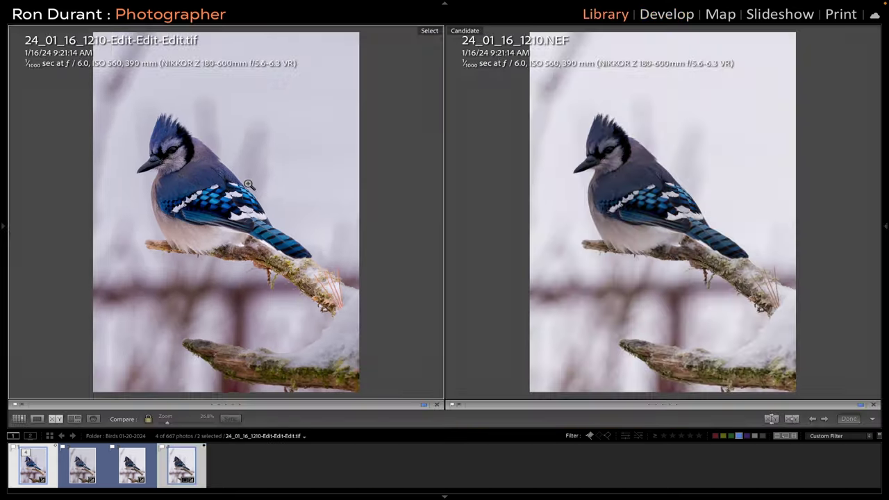
drag(196, 206, 251, 341)
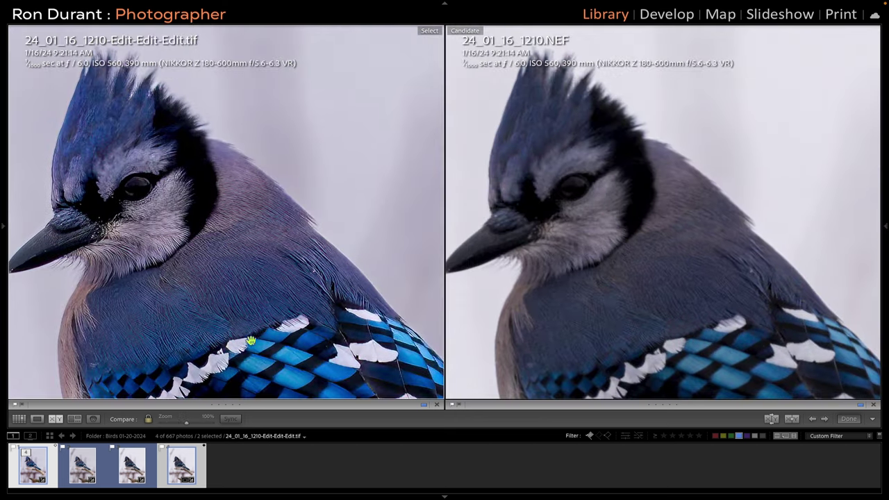
drag(629, 273, 670, 199)
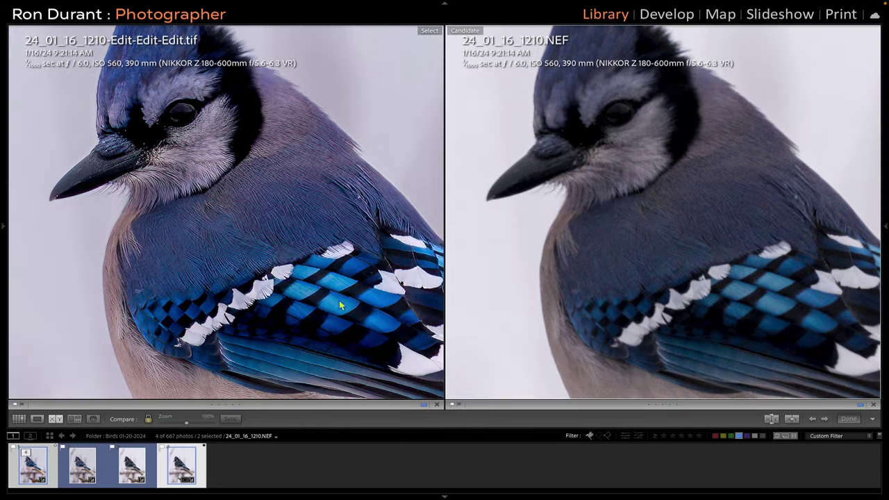
drag(297, 278, 277, 236)
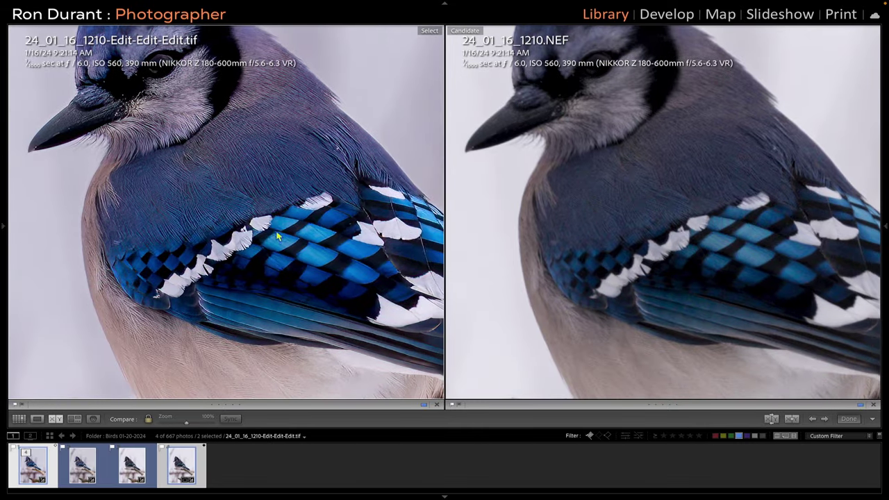
Step: Examine the tail, branch, wing and head in both compared versions, and return to the full view of each photo
drag(233, 260, 131, 148)
drag(201, 195, 61, 68)
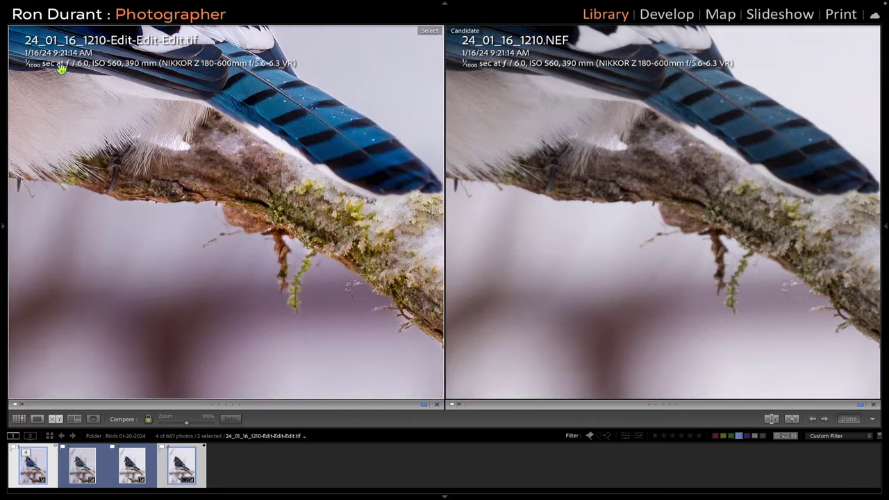
drag(165, 180, 250, 333)
drag(176, 211, 265, 260)
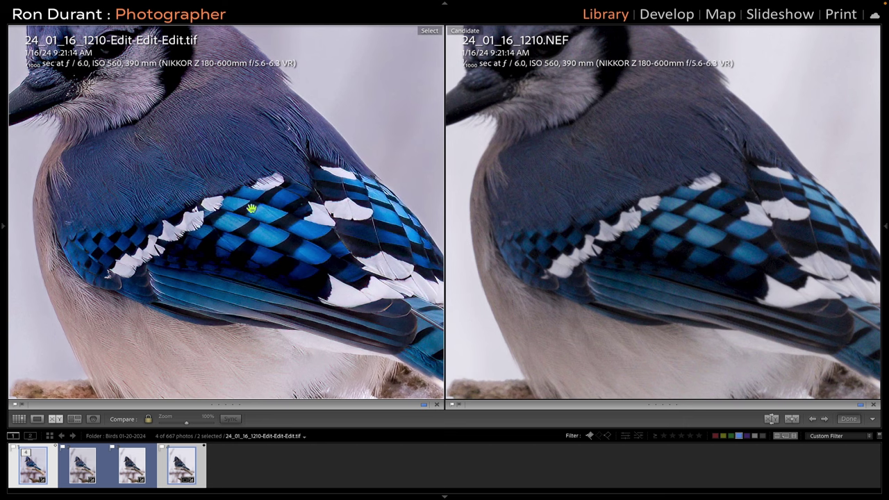
drag(213, 168, 248, 234)
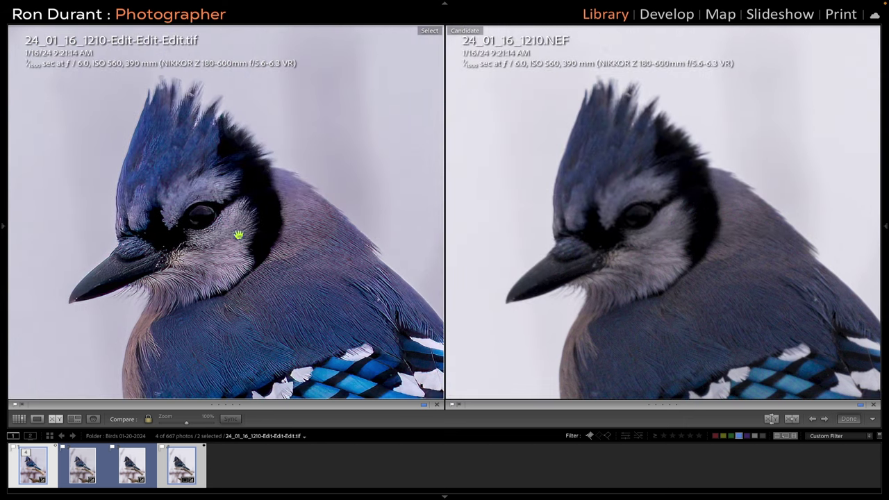
click(241, 244)
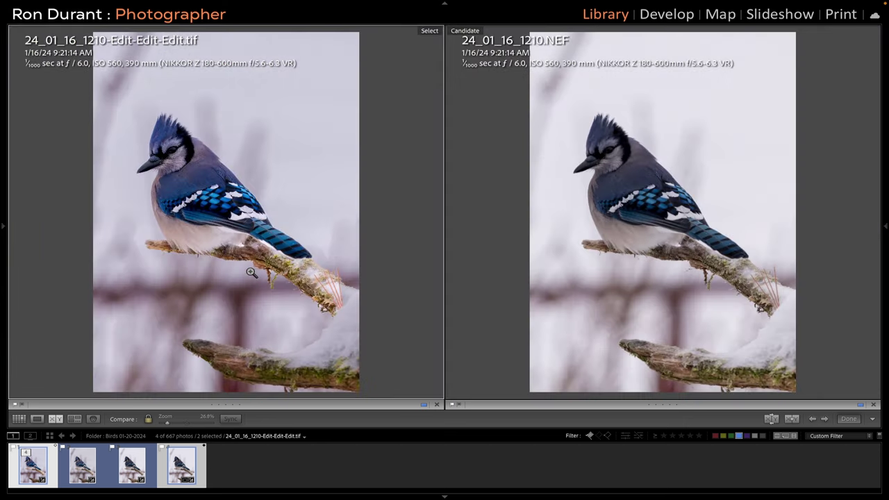